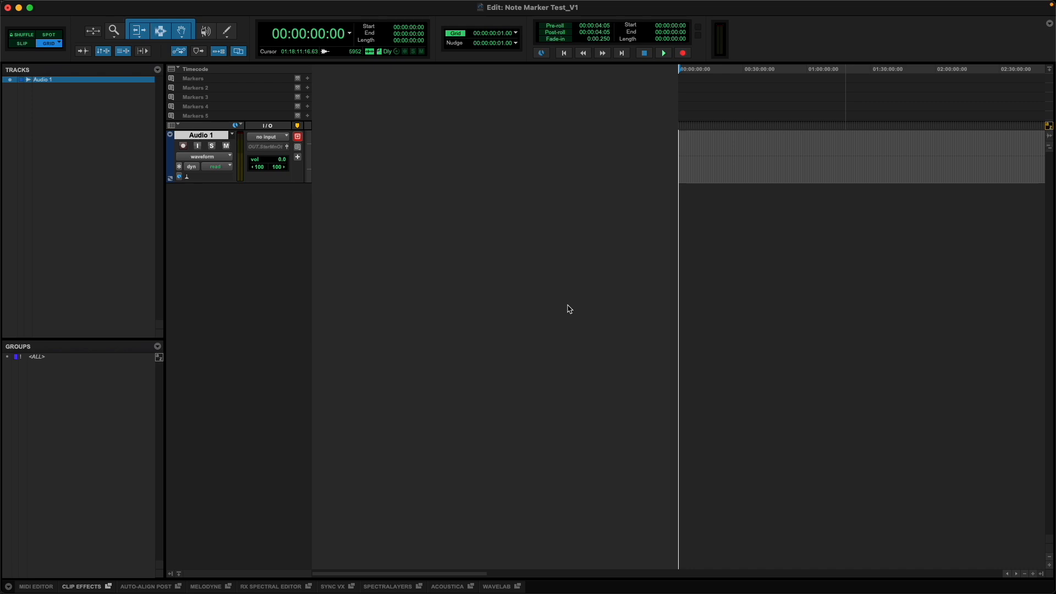
click(746, 163)
key(super+Tab)
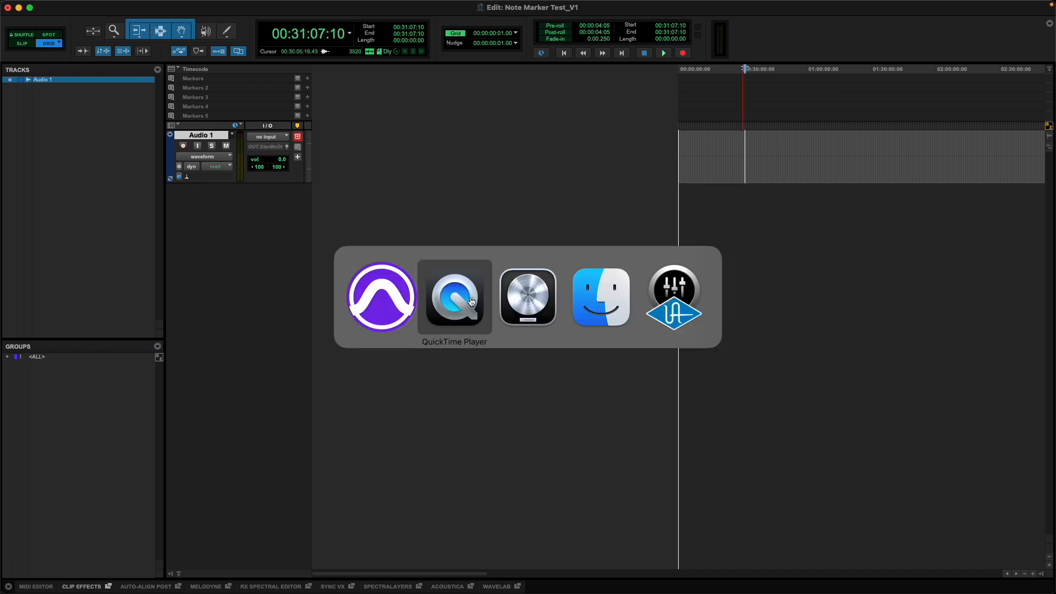
key(super+Tab)
key(super+Tab)
click(477, 306)
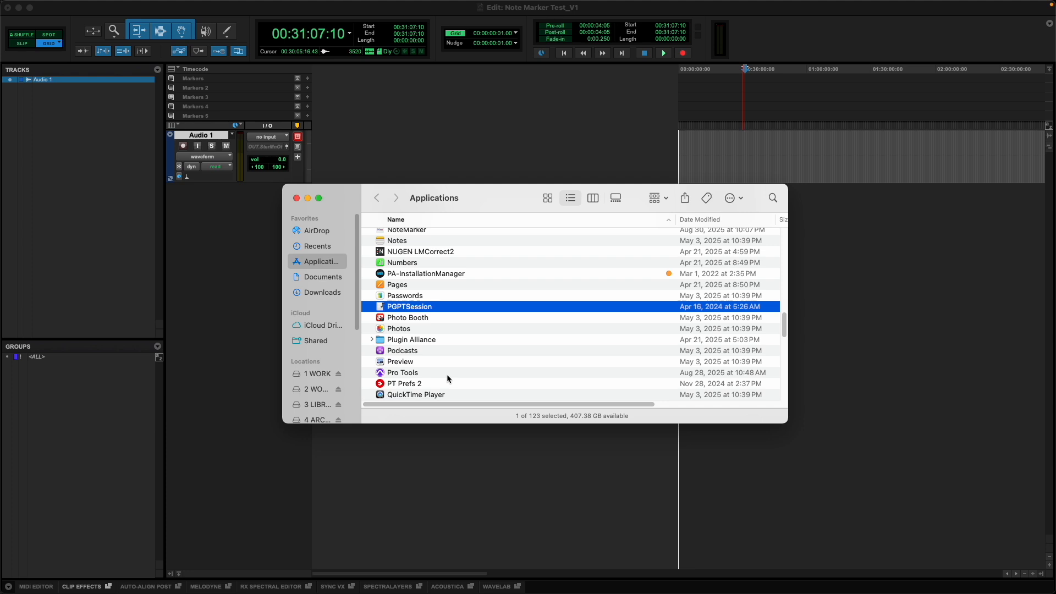
key(super+w)
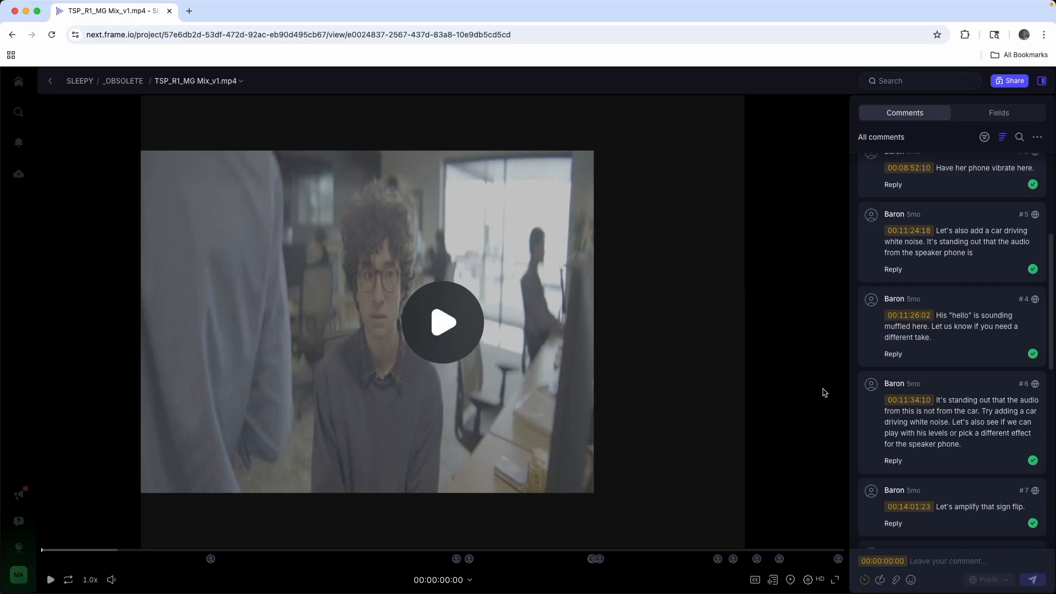
Look through the timecoded comments and replies on TSP_R1_MG Mix_v1.mp4 in Frame.io and open the comment list's options
scroll(935, 341, up, 5)
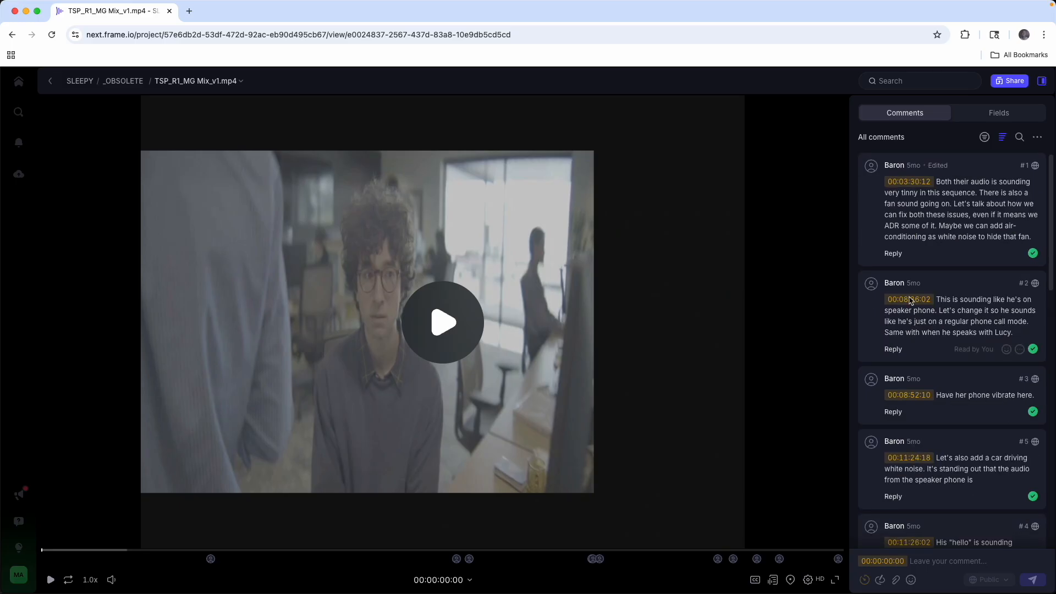
scroll(907, 511, down, 15)
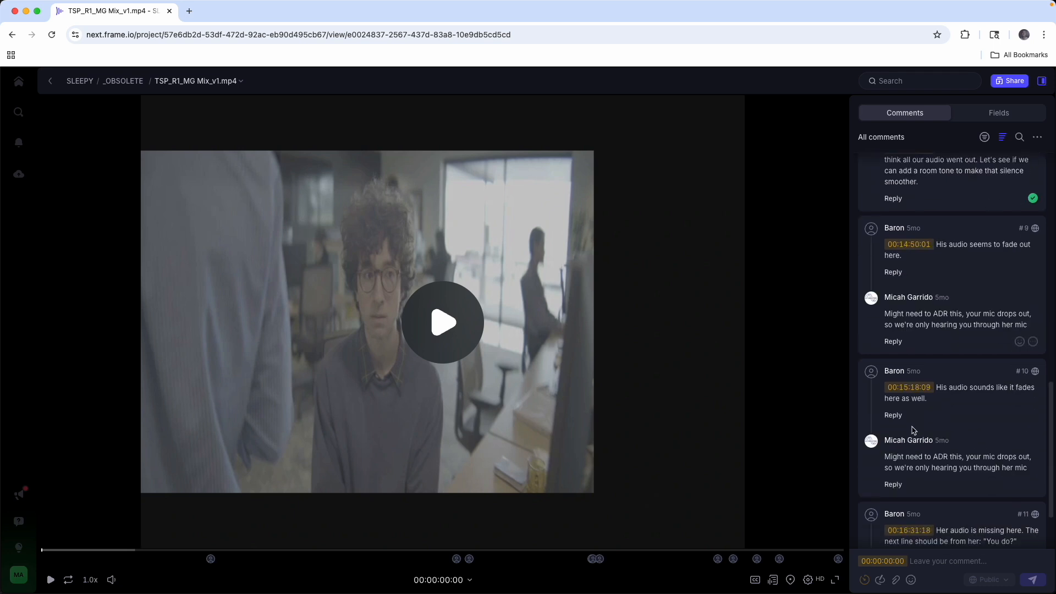
scroll(921, 536, up, 15)
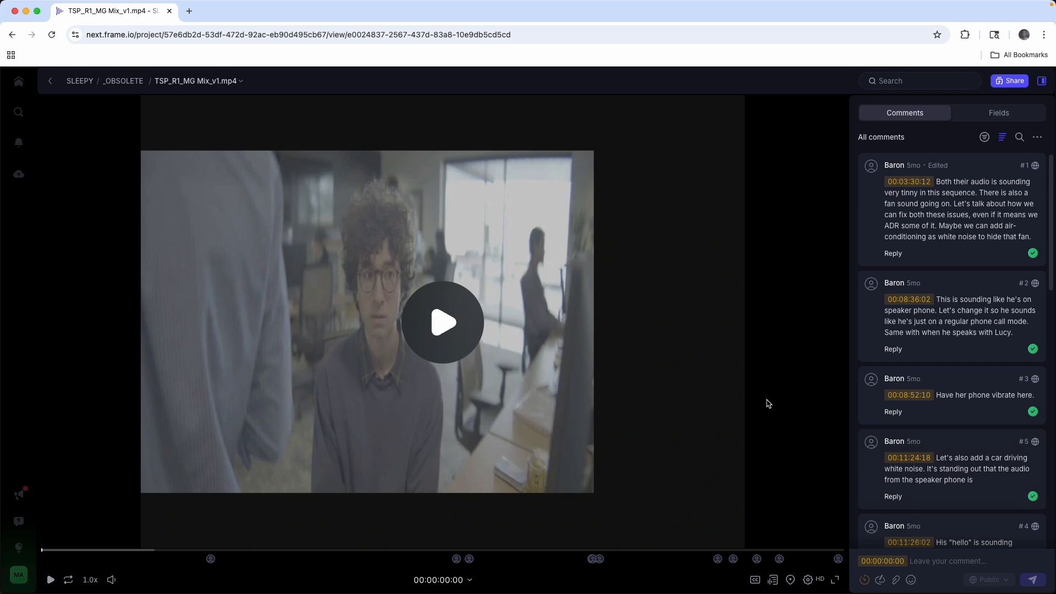
key(super+Tab)
click(889, 184)
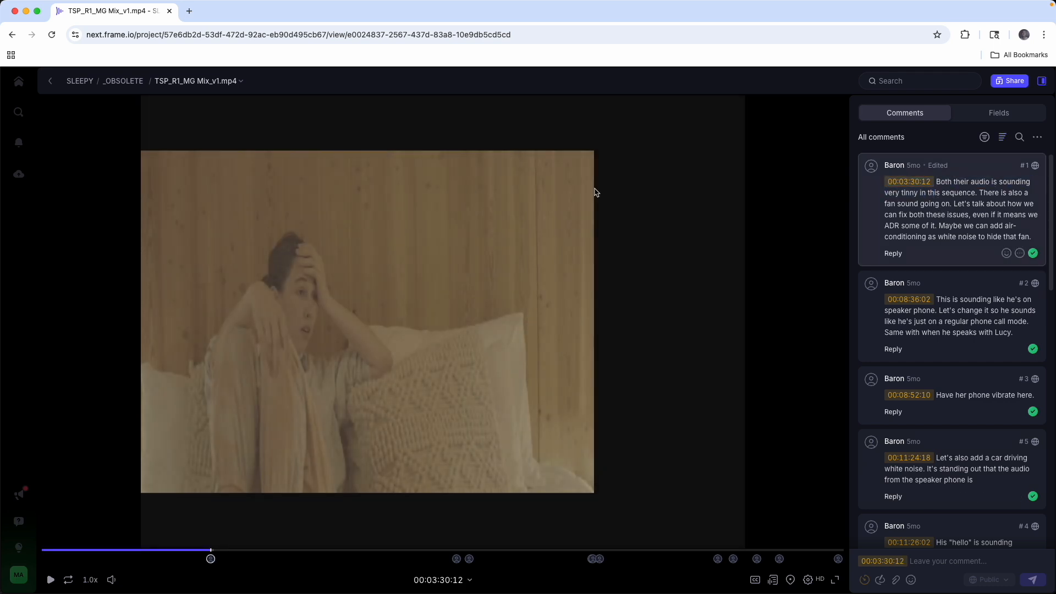
drag(949, 185, 1011, 218)
click(930, 177)
drag(897, 167, 884, 165)
scroll(949, 384, down, 15)
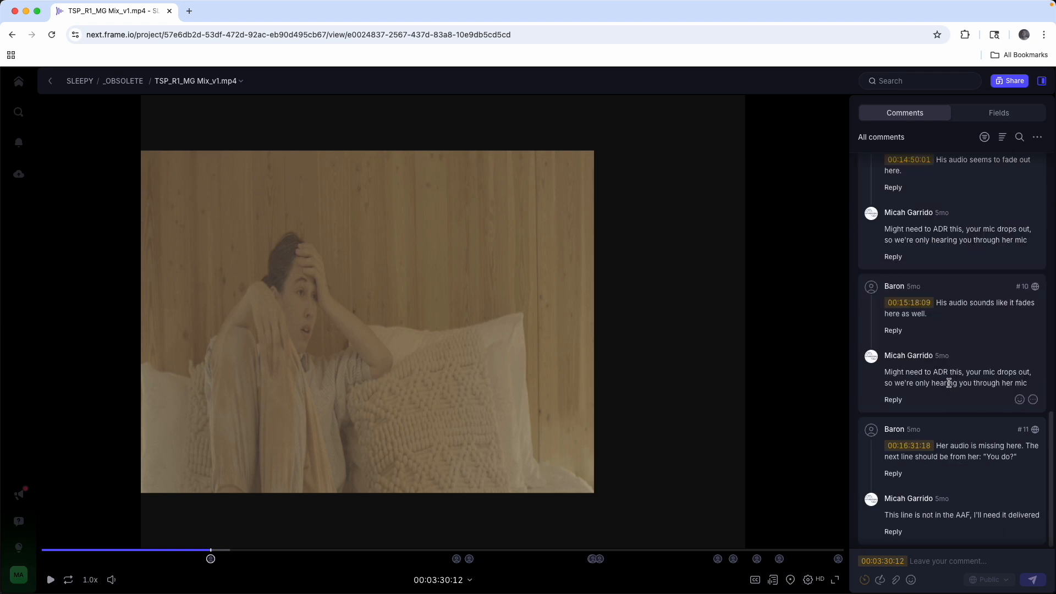
click(877, 357)
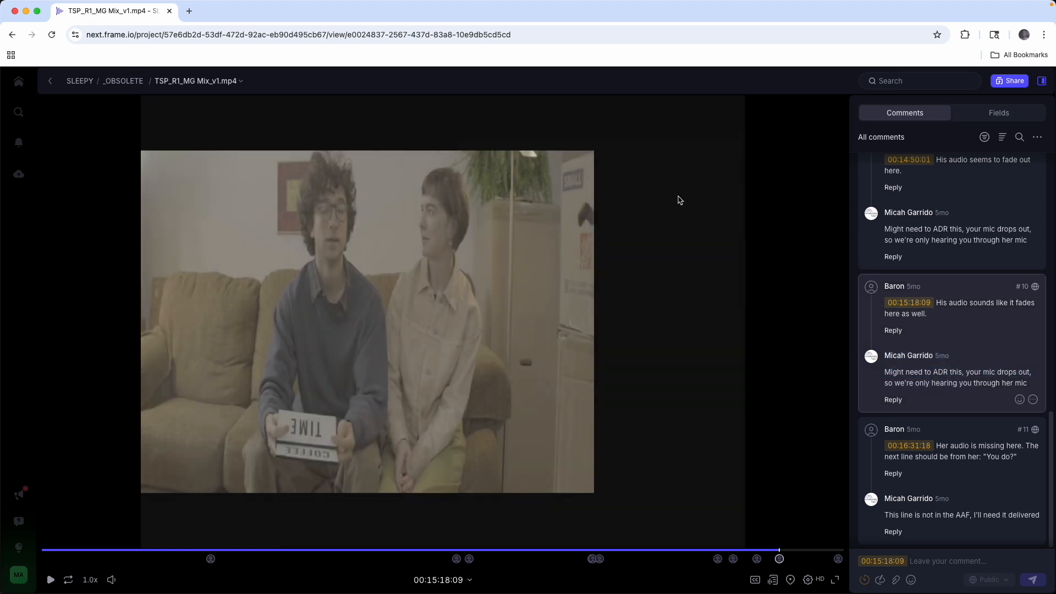
click(1037, 136)
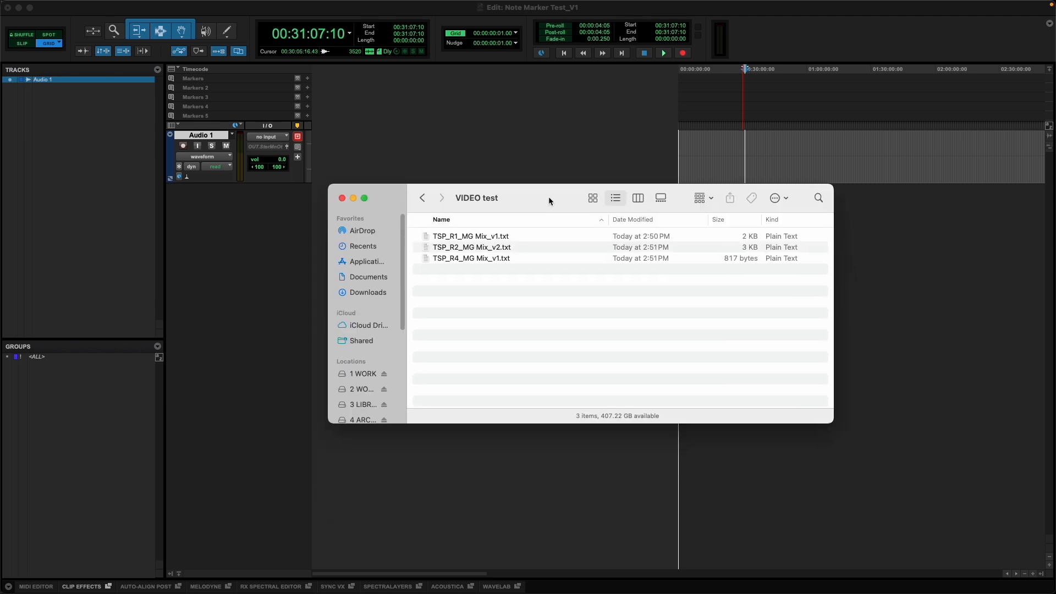
Switch to the VIDEO test folder in Finder and move its window slightly lower on the screen
key(super+Tab)
key(super+Tab)
key(Escape)
drag(511, 204, 516, 227)
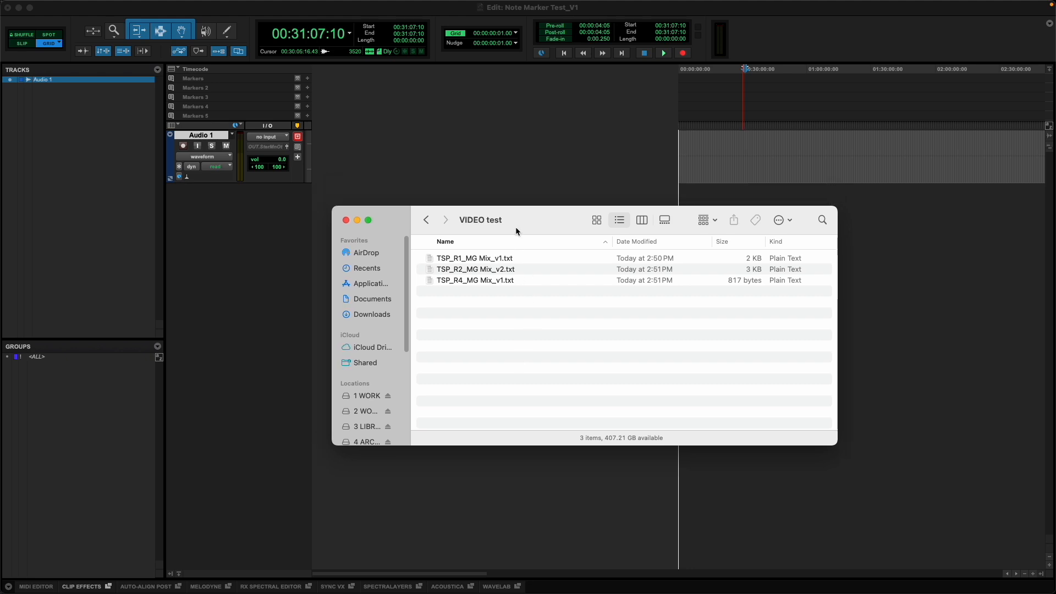
drag(515, 226, 514, 231)
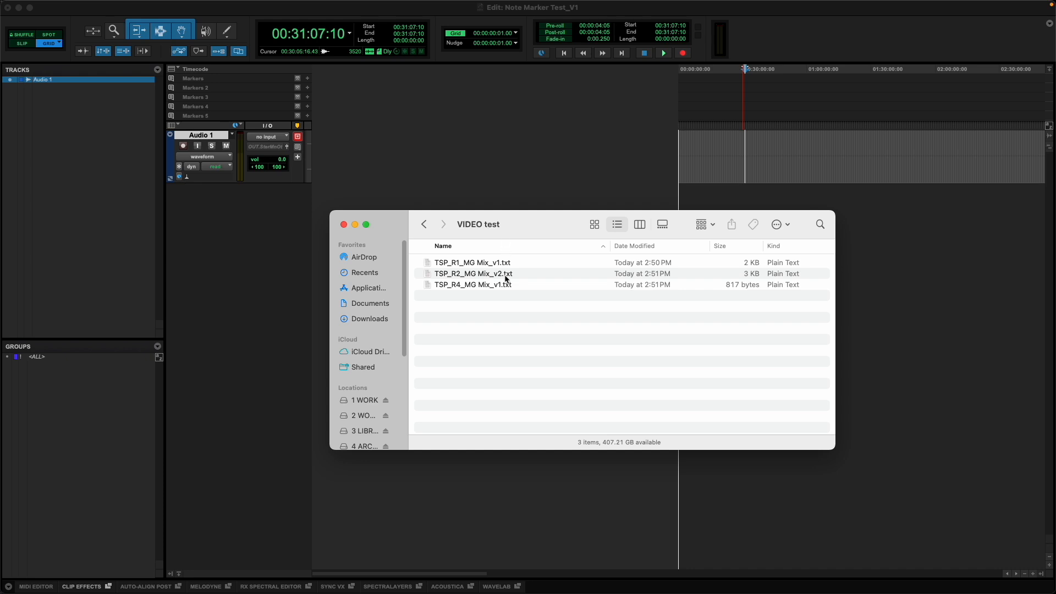
Find the NoteMarker application in Finder's Applications folder and launch it
key(super+grave)
text(note)
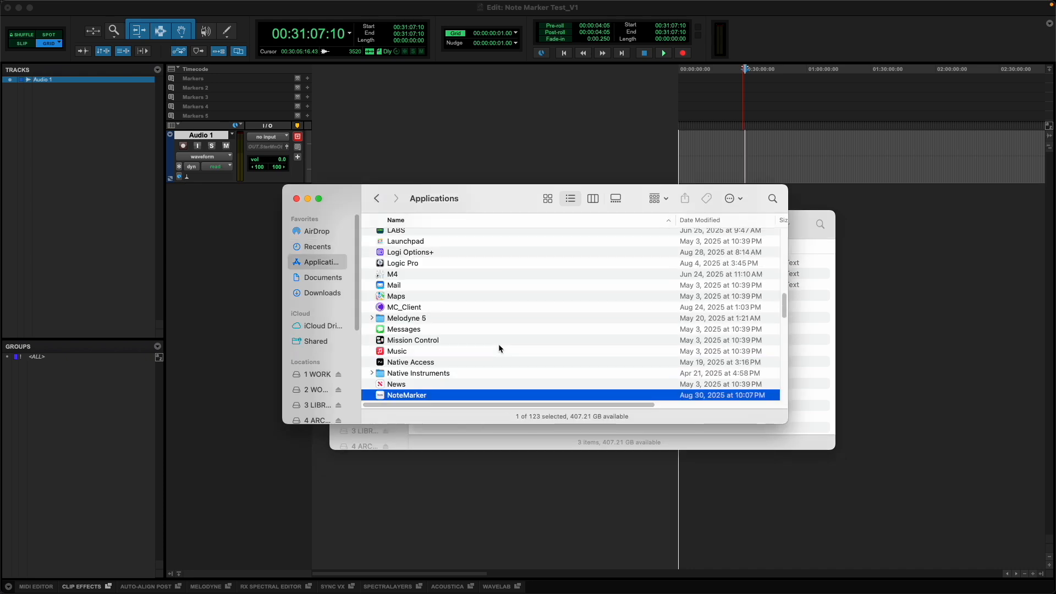
key(super+o)
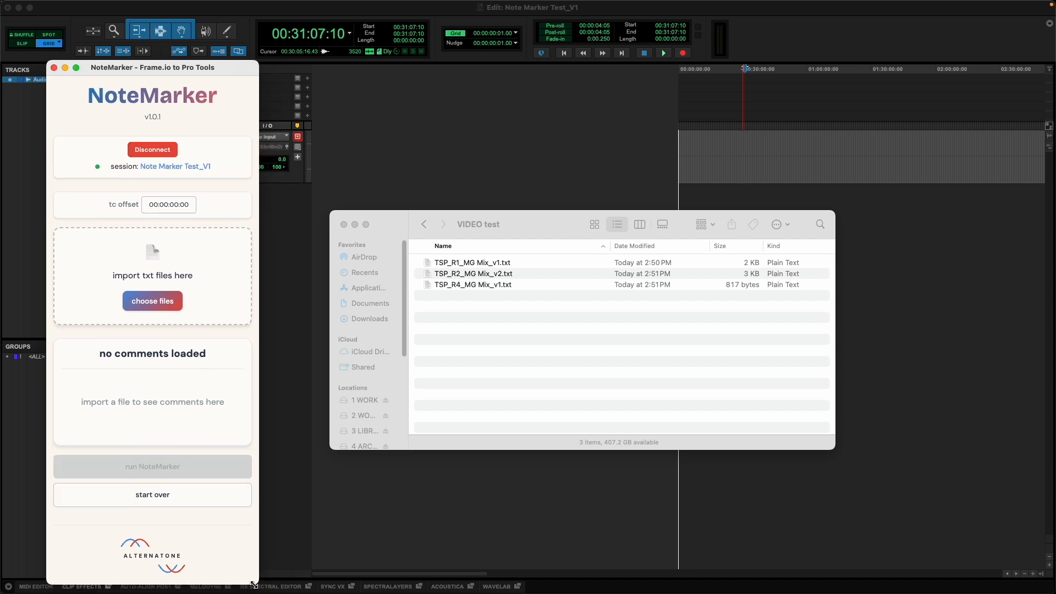
Arrange the NoteMarker window and the Pro Tools Edit window side by side
drag(196, 68, 162, 61)
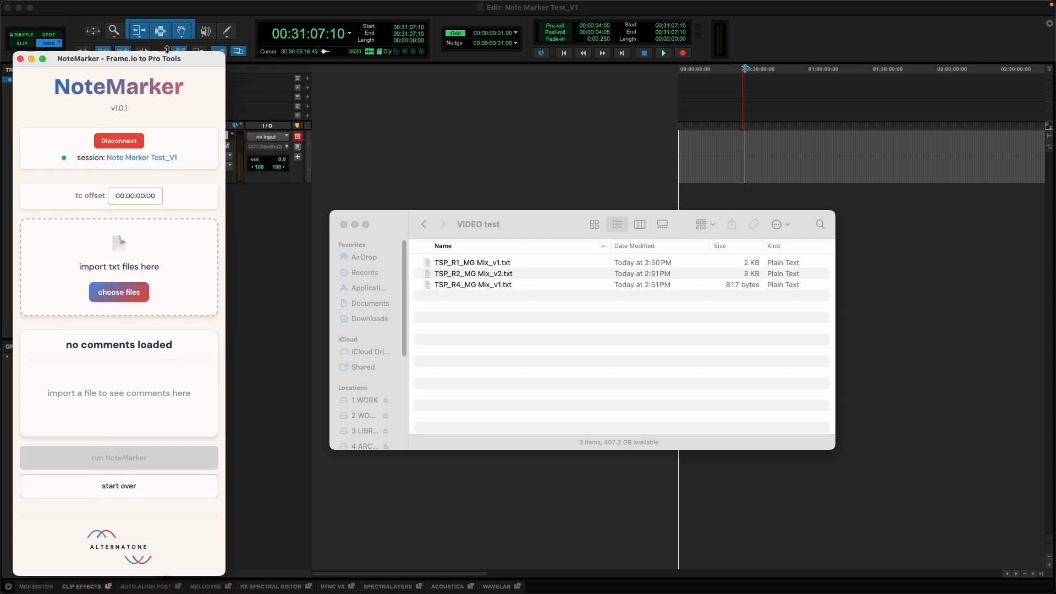
click(130, 13)
drag(105, 20, 402, 36)
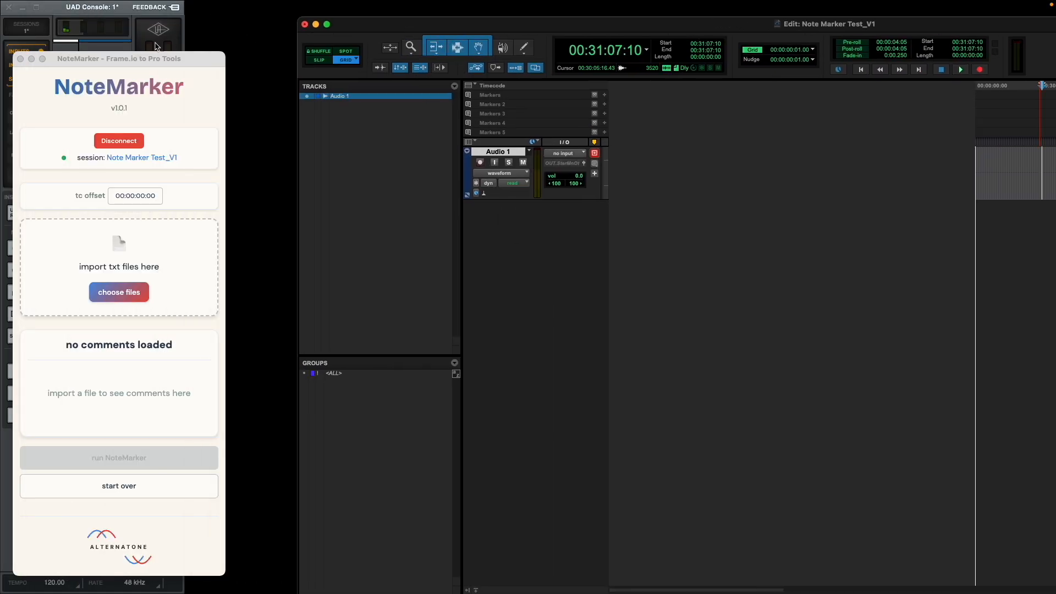
click(146, 20)
drag(146, 17, 136, 7)
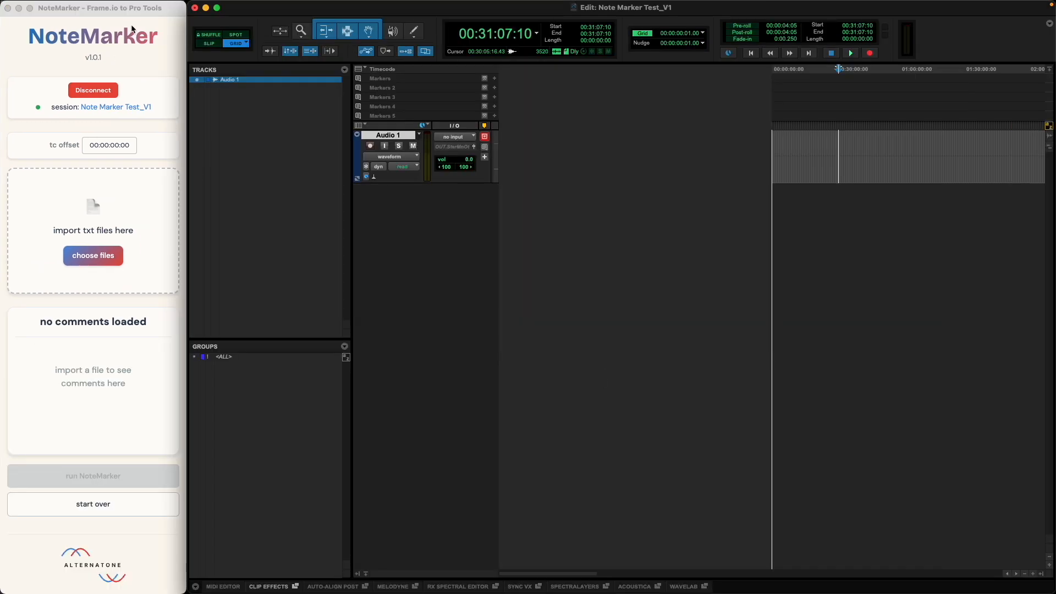
click(131, 27)
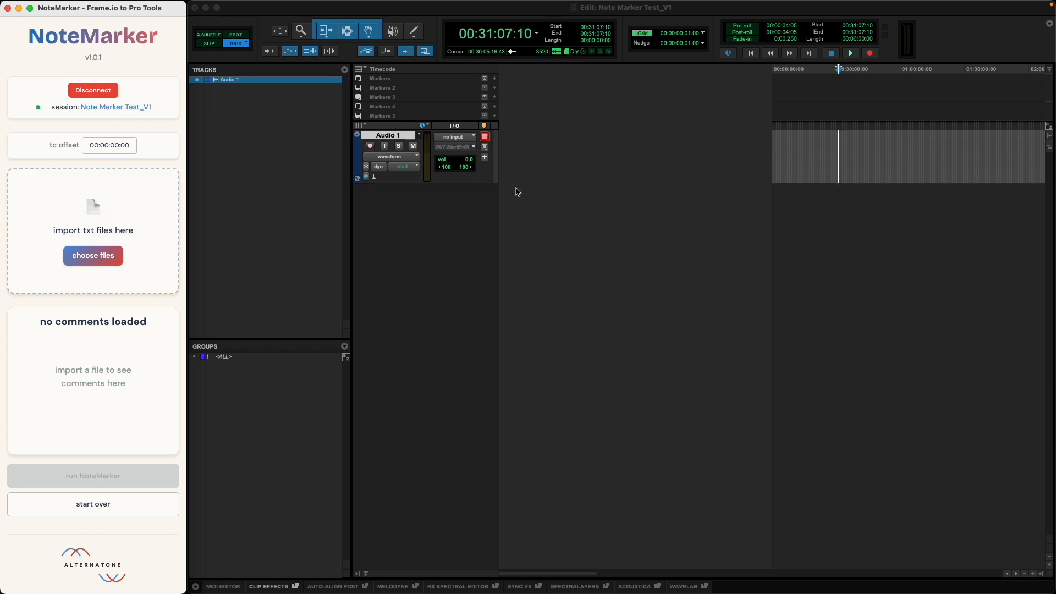
Check the session name shown in NoteMarker, disconnect from Pro Tools and reconnect to the Note Marker Test_V1 session
click(587, 7)
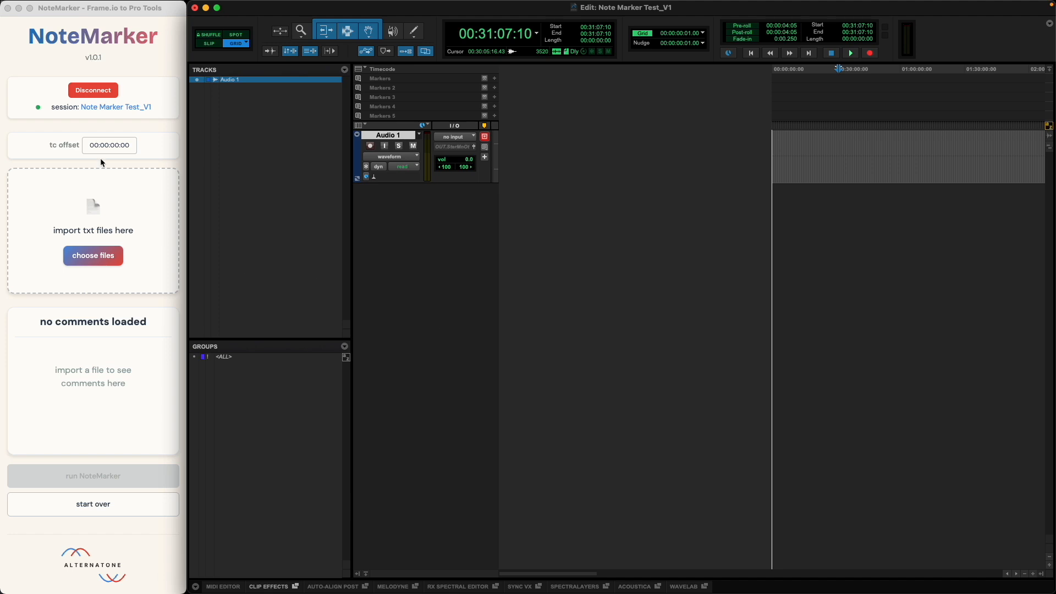
click(78, 107)
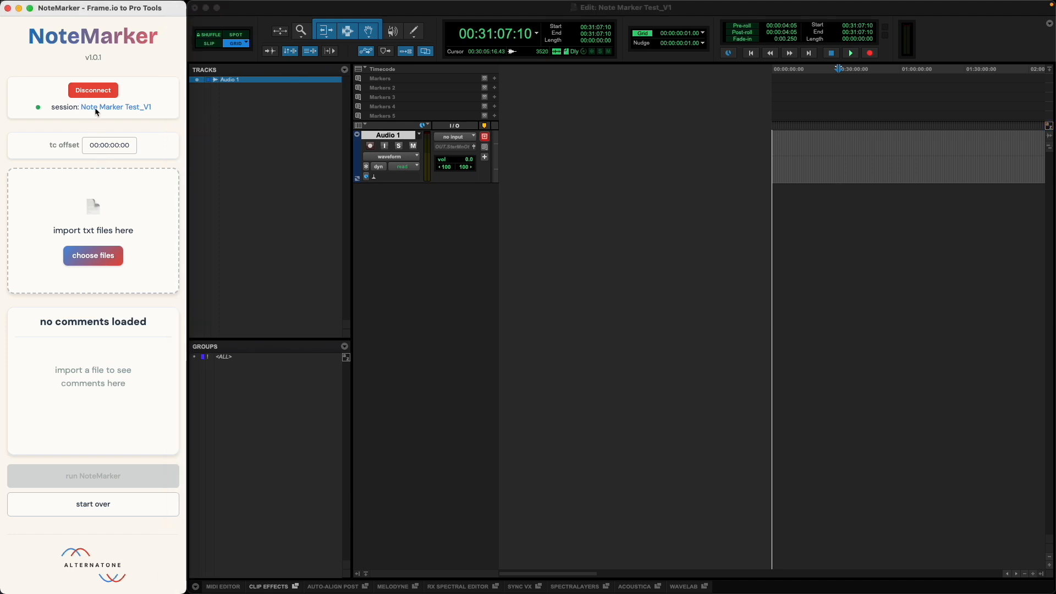
drag(153, 107, 74, 108)
click(88, 121)
click(91, 91)
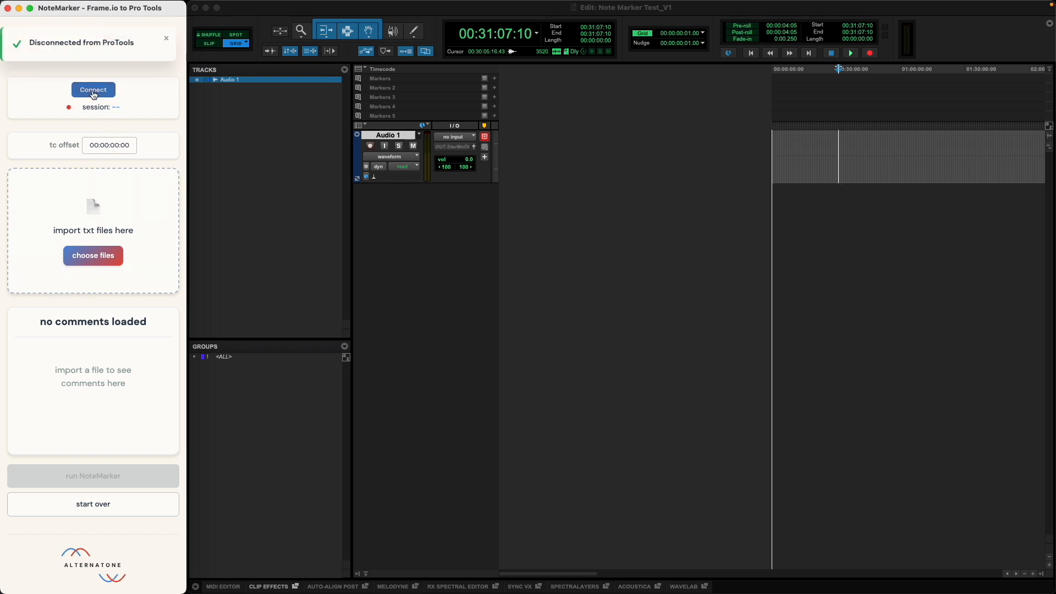
click(102, 91)
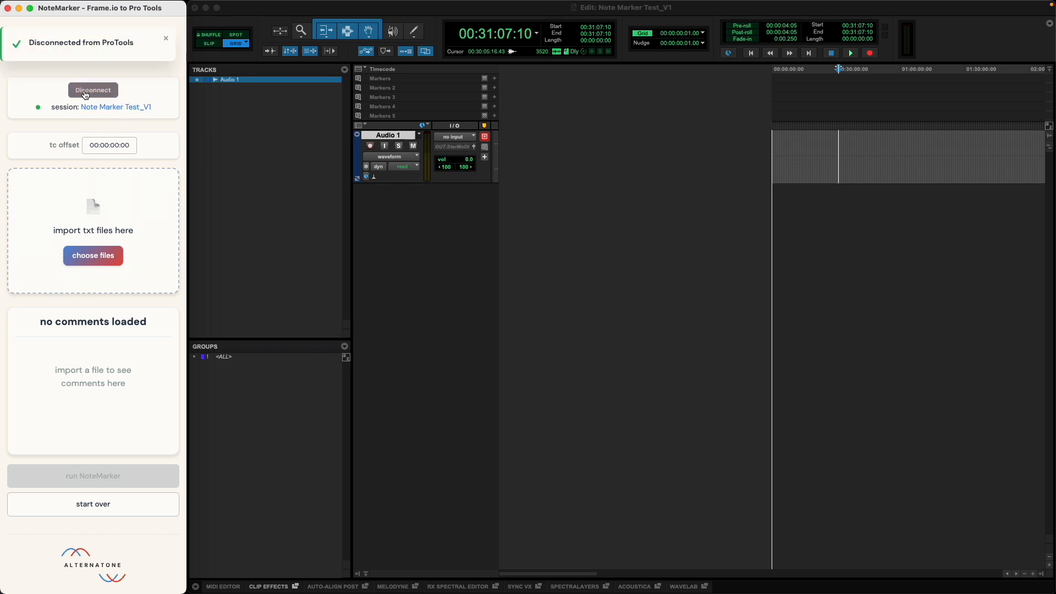
Set NoteMarker's timecode offset to 01:00:00:00 and import the text file with the TSP_R1_MG Mix_v1 comments
click(630, 3)
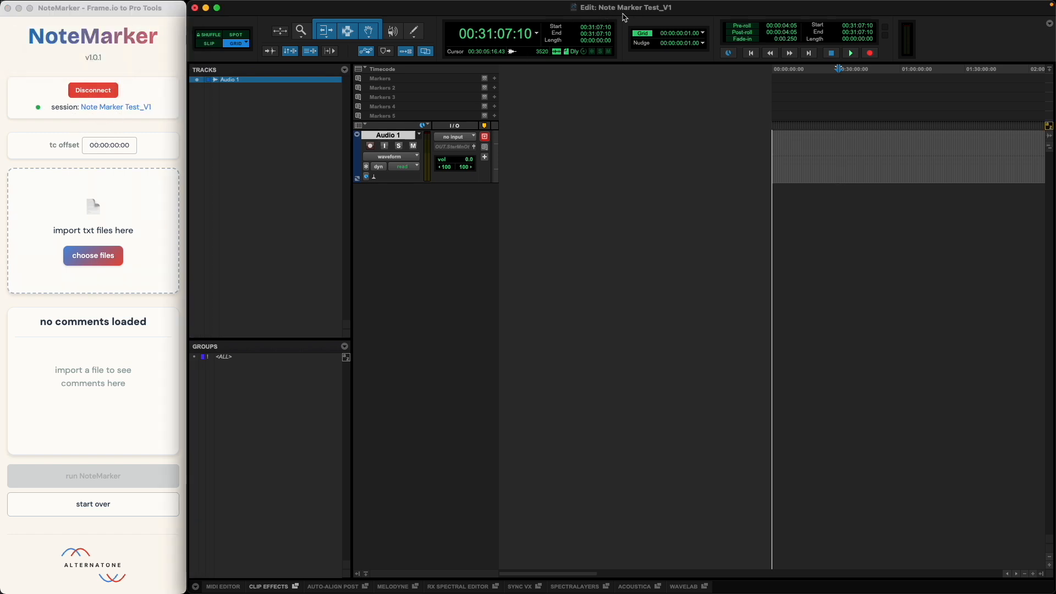
click(124, 157)
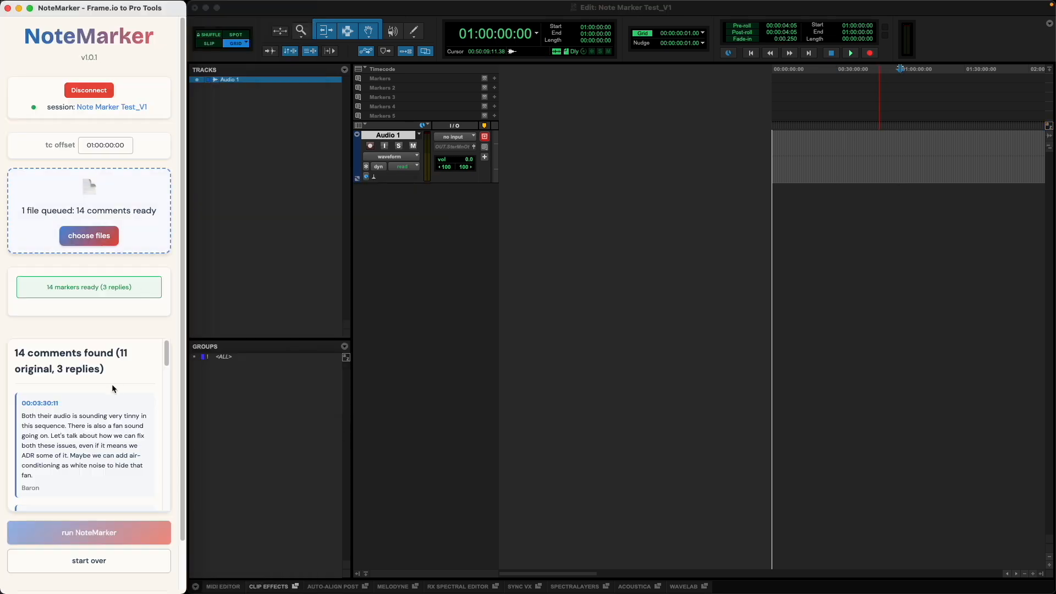
Read through the imported comments in NoteMarker, examining their timecodes, text, authors and reply entries down to the last one
scroll(95, 360, down, 2)
scroll(63, 397, up, 1)
scroll(61, 396, down, 1)
drag(60, 382, 23, 390)
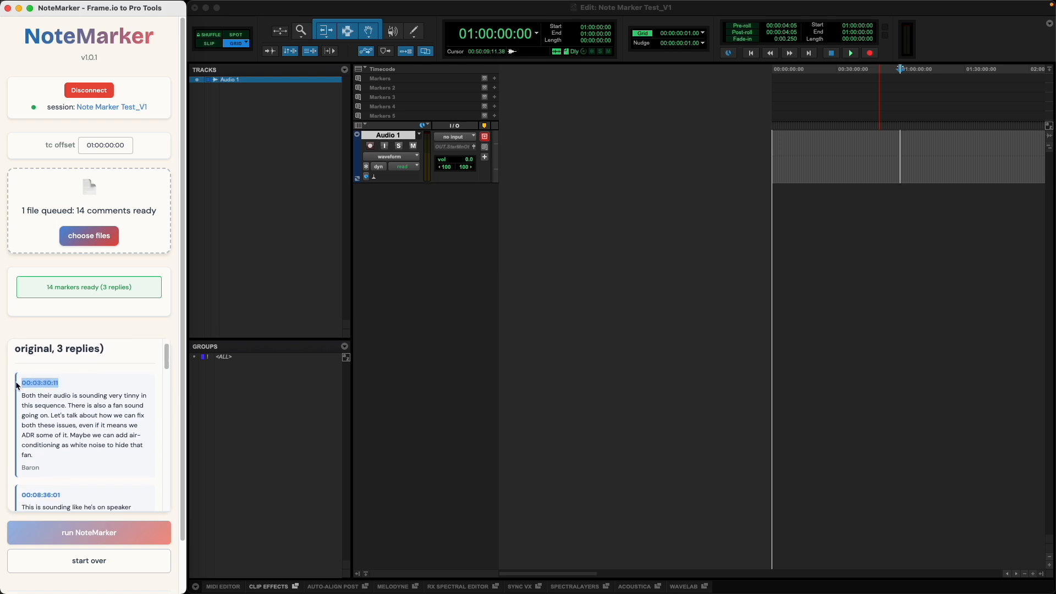
click(23, 383)
scroll(75, 378, down, 2)
scroll(75, 378, down, 10)
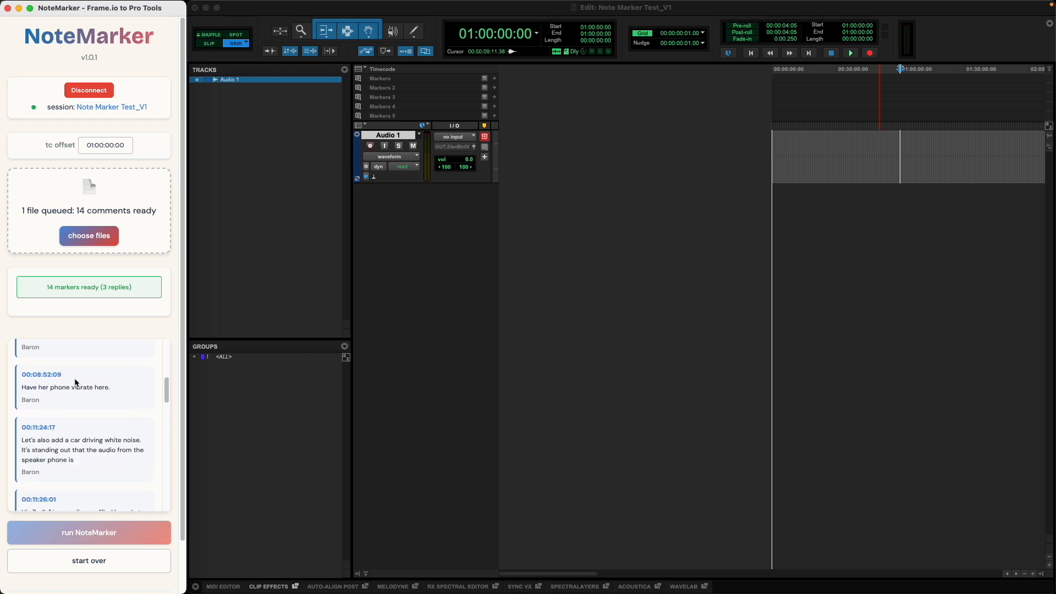
scroll(63, 412, down, 6)
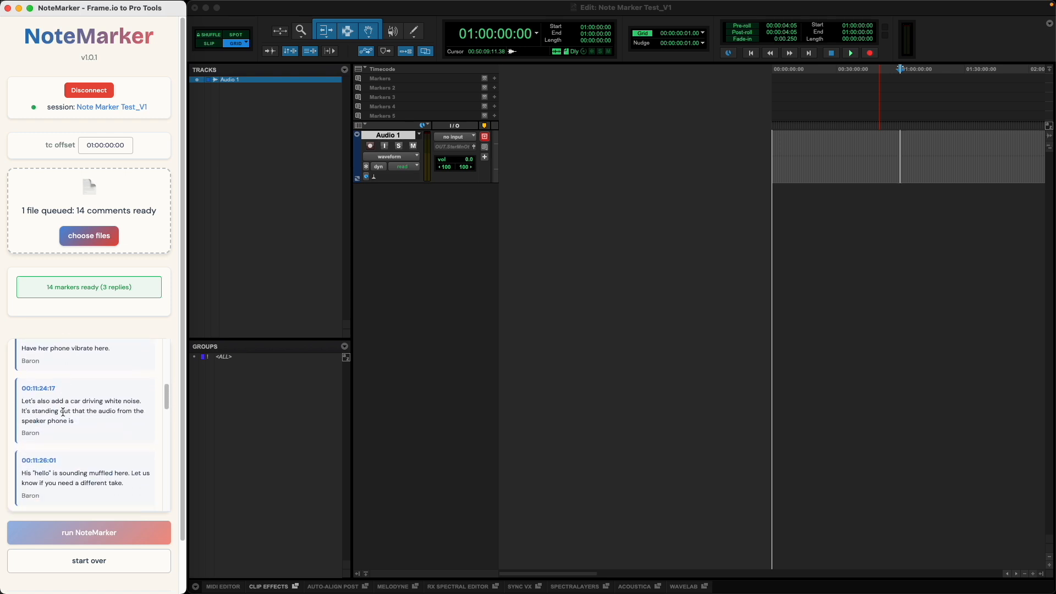
scroll(62, 411, down, 15)
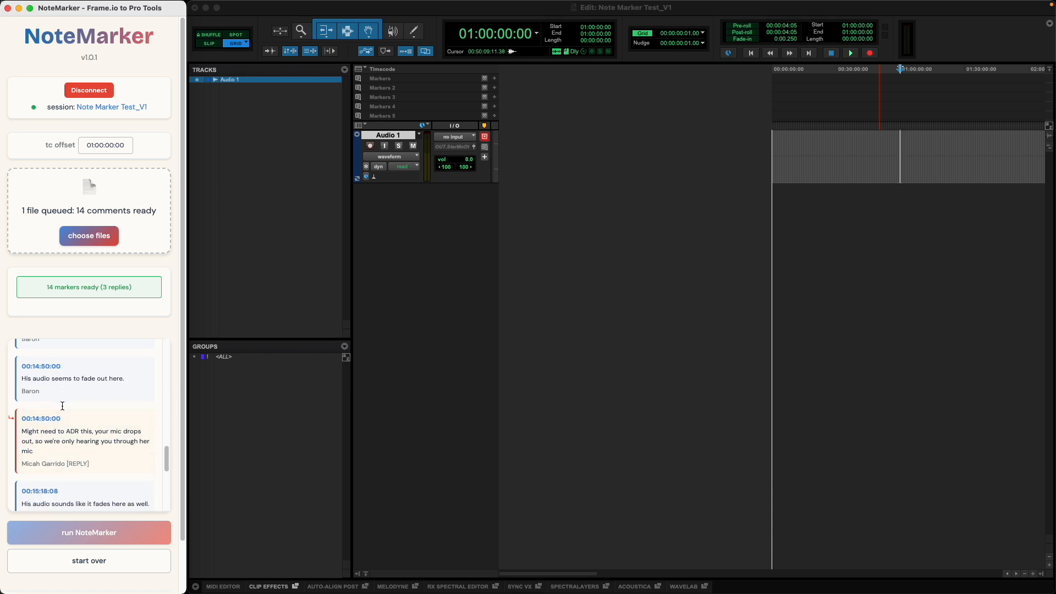
drag(90, 463, 2, 421)
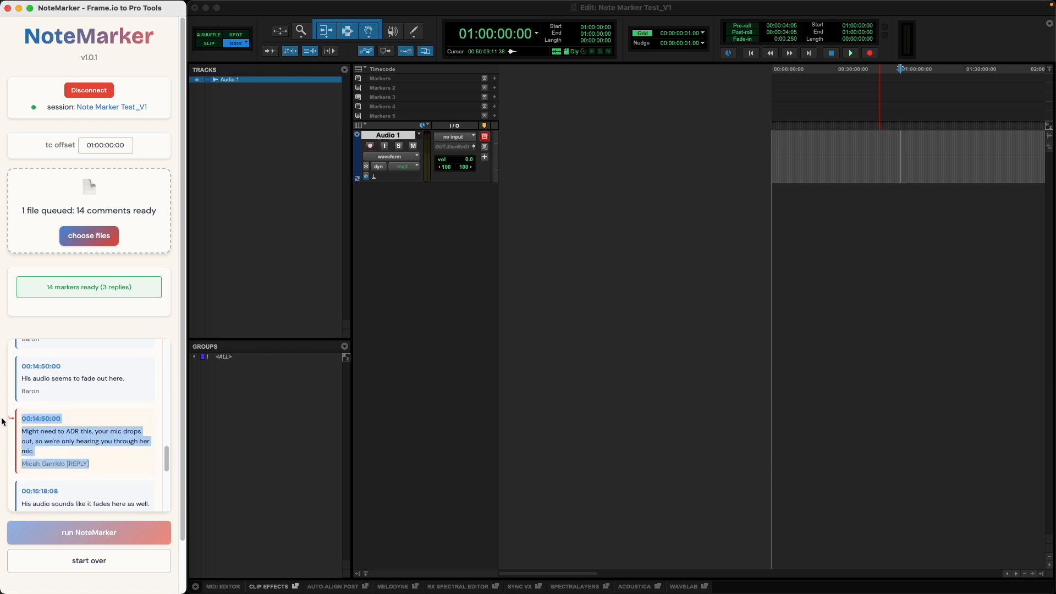
click(92, 459)
mouse_move(91, 463)
mouse_down()
mouse_move(40, 463)
mouse_move(90, 463)
mouse_up()
click(64, 446)
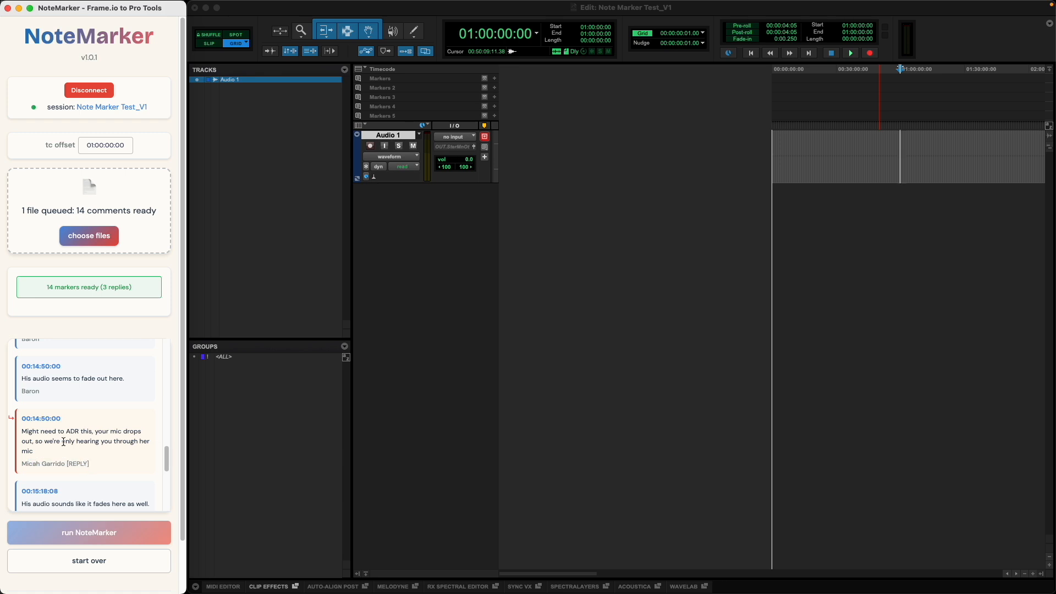
scroll(61, 437, down, 5)
Return the Pro Tools playhead to the session start and run NoteMarker to create the markers
click(930, 149)
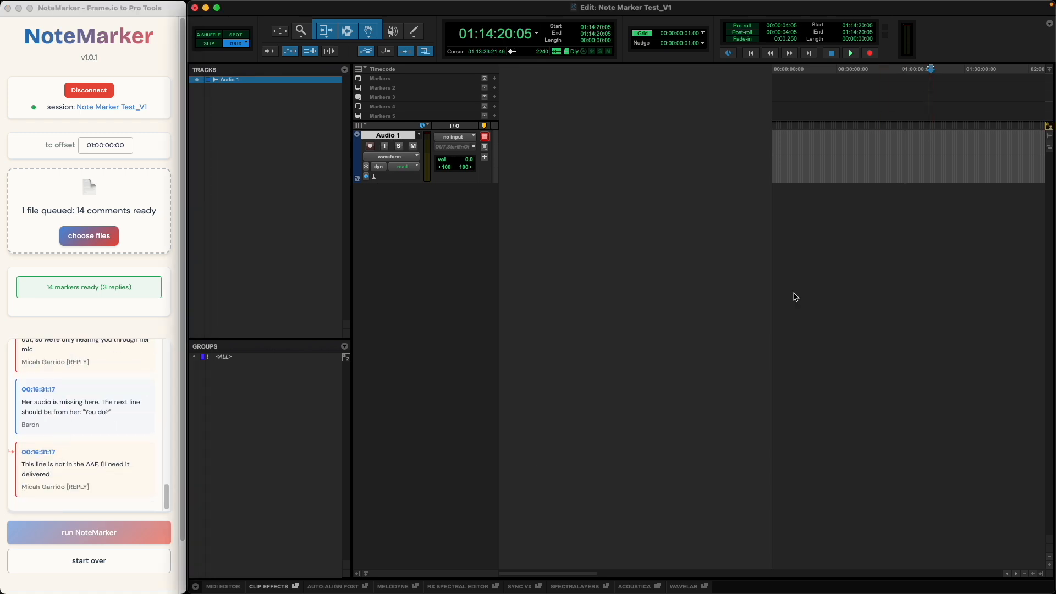
click(947, 155)
key(Return)
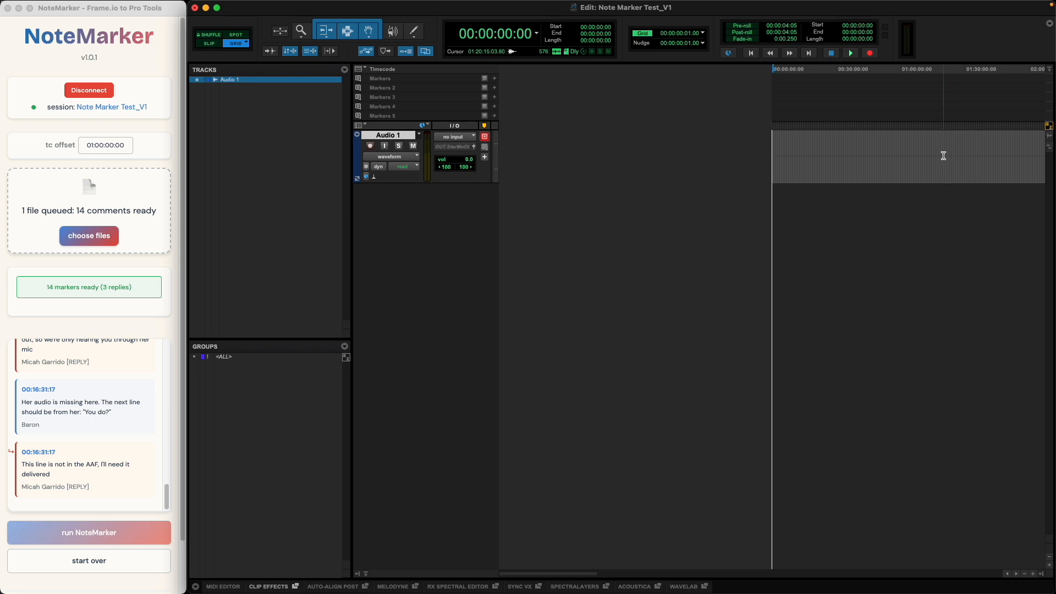
click(68, 533)
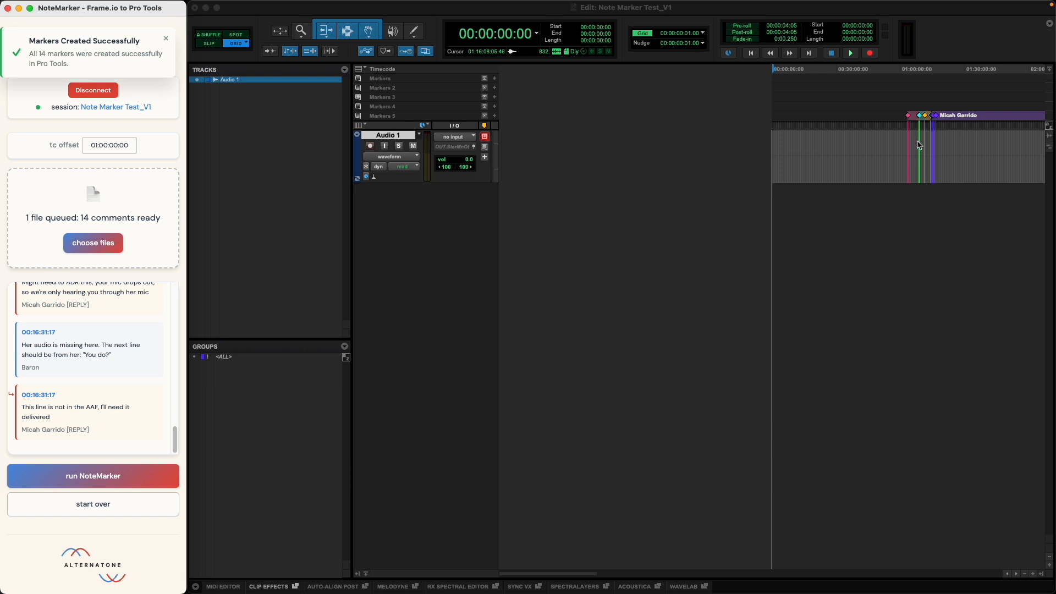
Go to the first new marker, show the Memory Locations list and open marker 1 to examine its comment text
click(910, 115)
key(super+5)
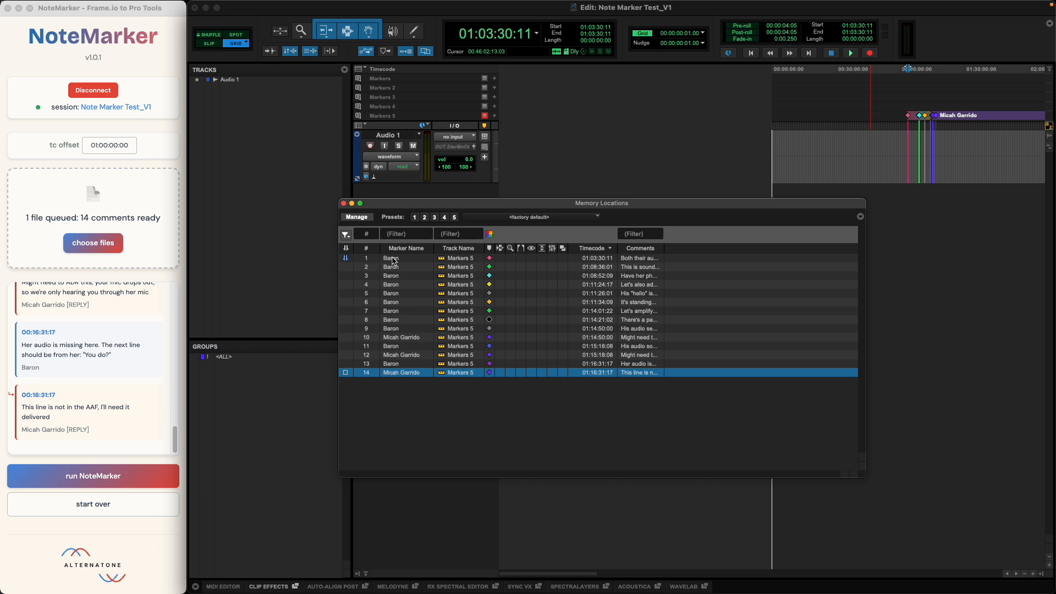
mouse_move(394, 261)
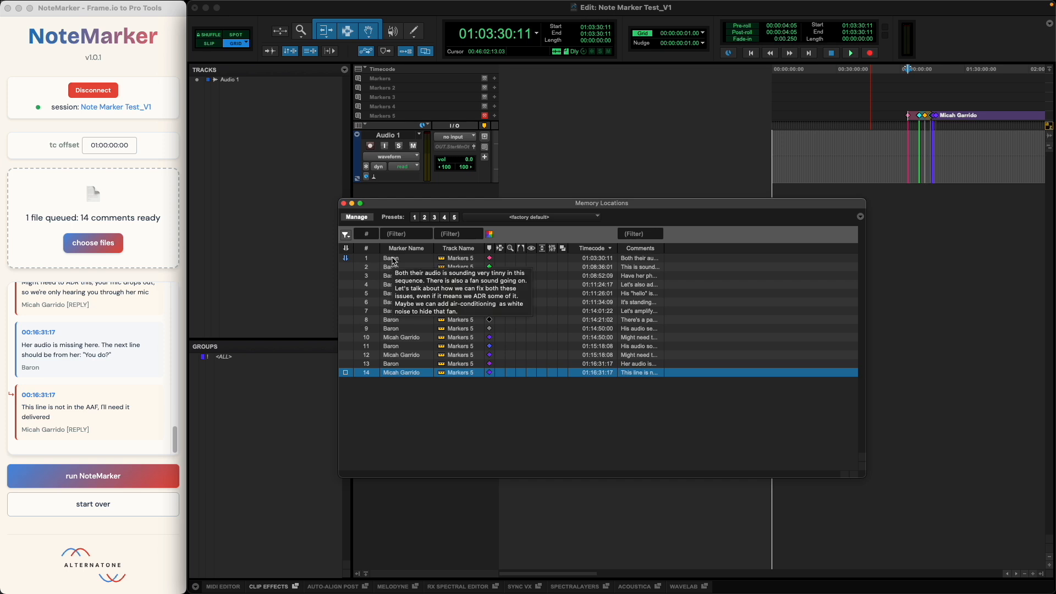
double_click(393, 262)
triple_click(472, 413)
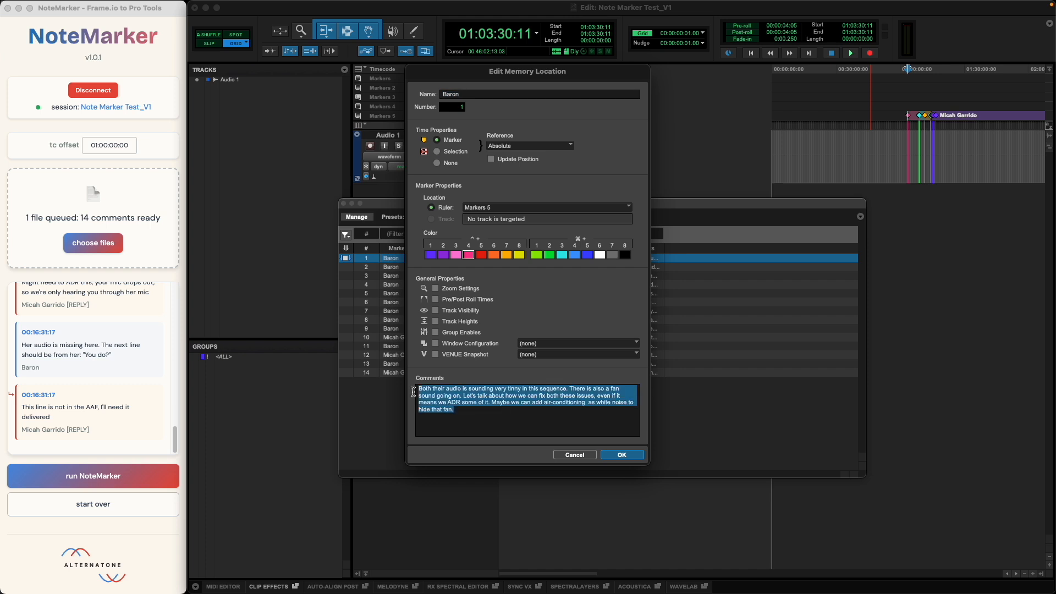
Examine the full comment text stored in marker 1 by reopening its memory location, leaving its settings as they are
drag(504, 412, 405, 376)
click(575, 456)
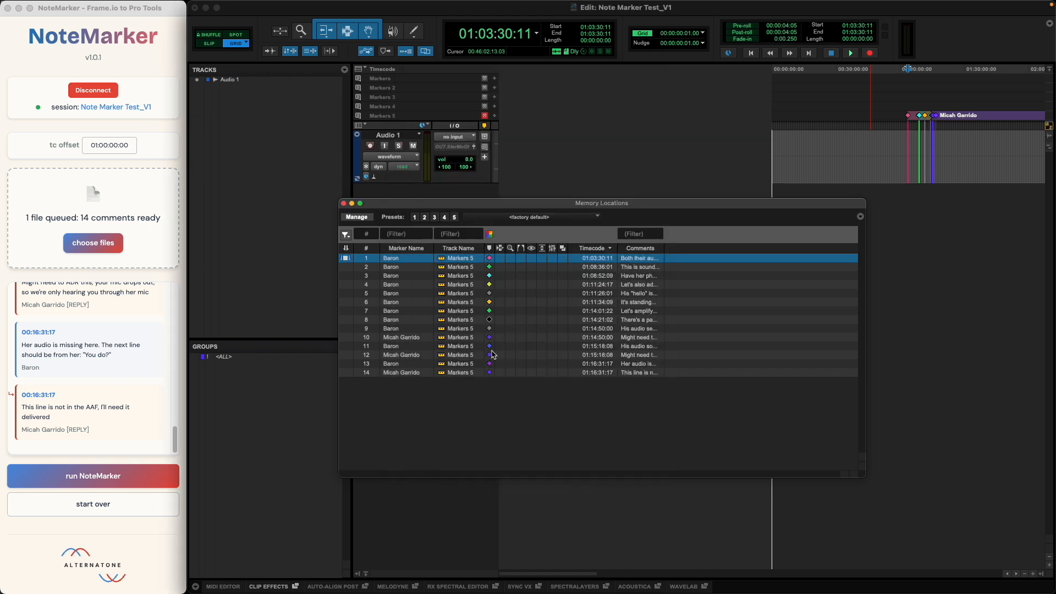
double_click(649, 259)
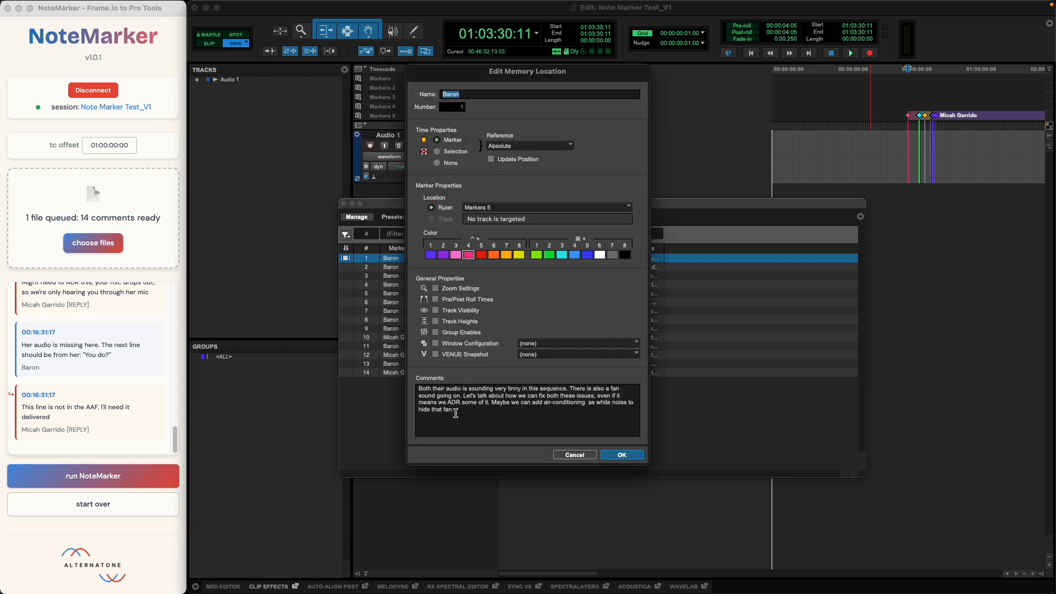
click(579, 459)
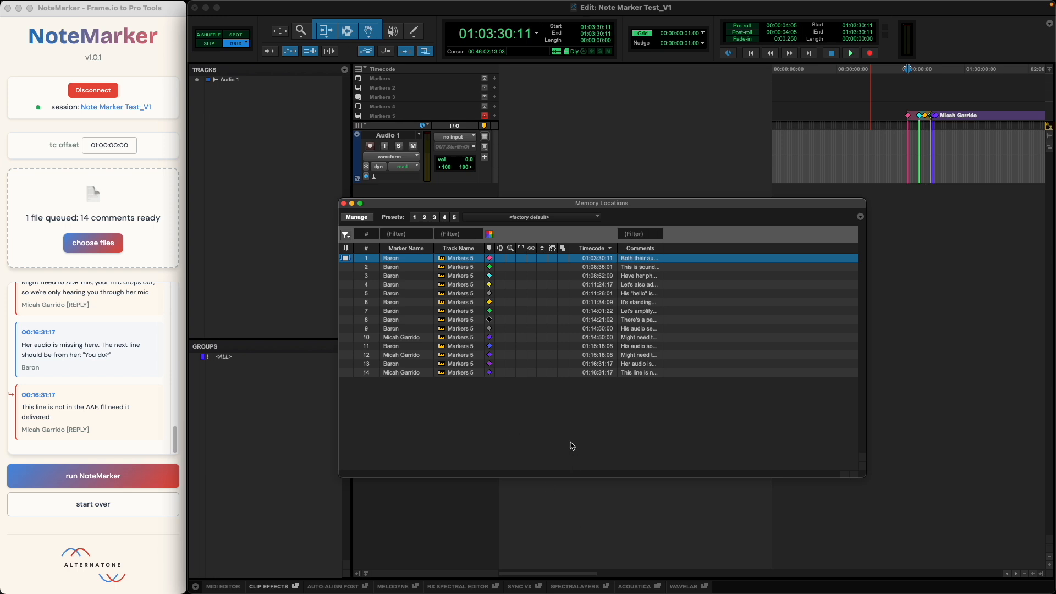
double_click(636, 258)
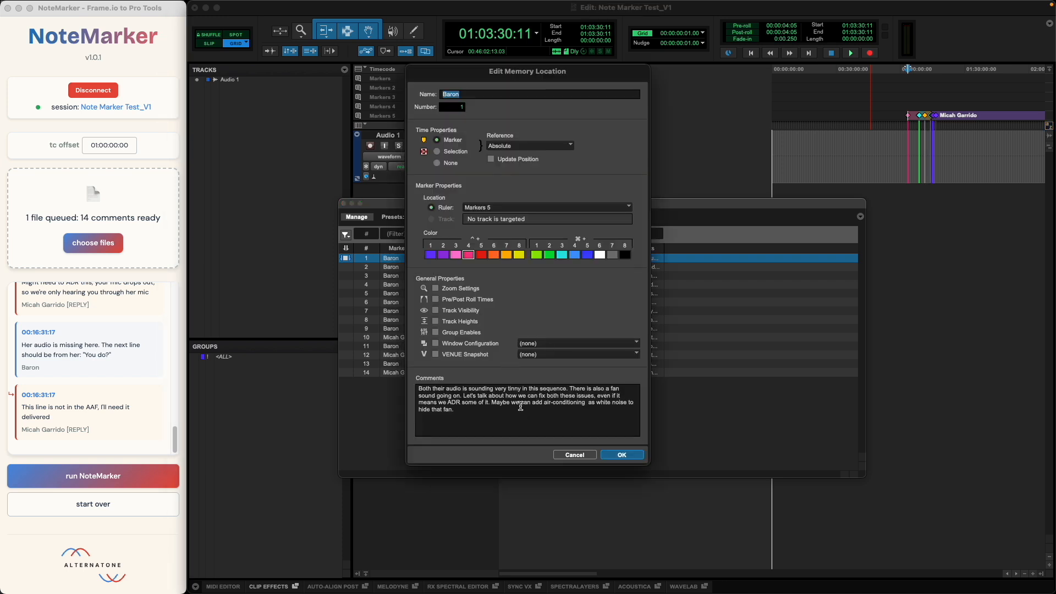
key(Return)
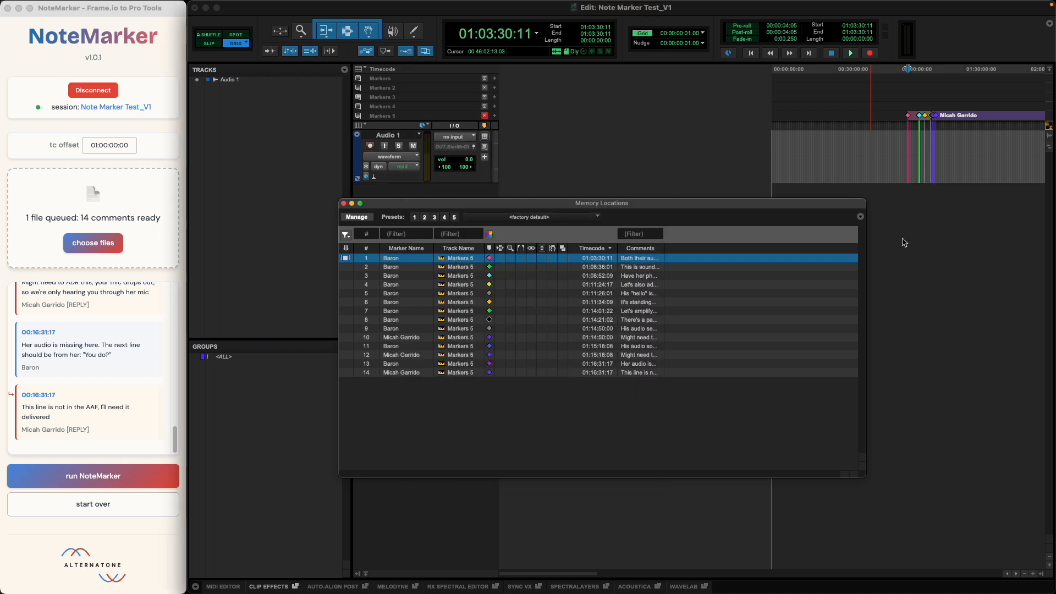
Move the playhead through the first markers on the Markers 5 ruler to check their positions up close
click(890, 119)
click(908, 115)
key(t)
key(t)
key(t)
key(t)
key(t)
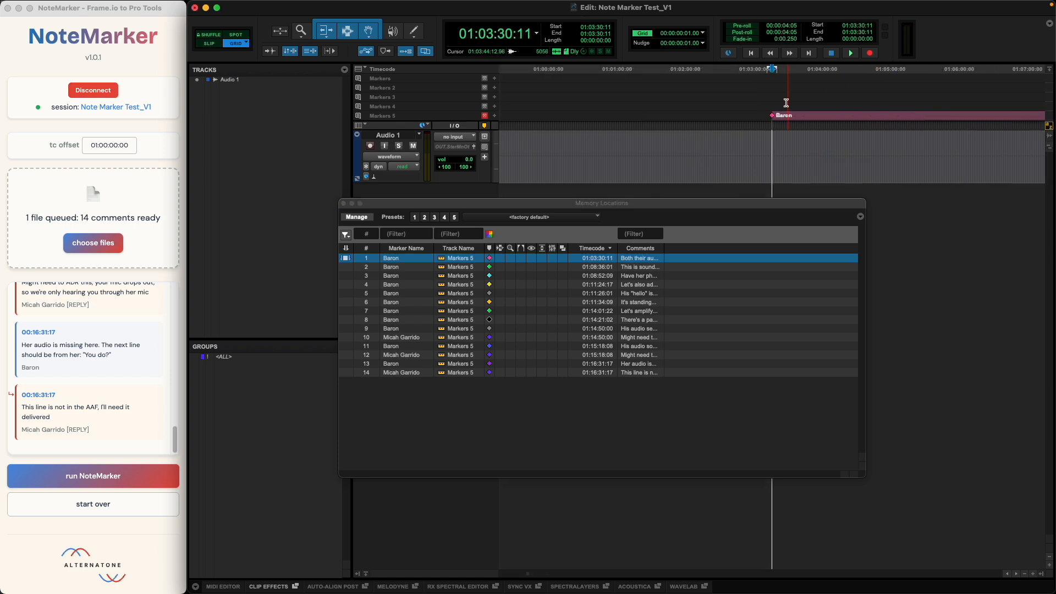
alt+click(772, 116)
click(770, 117)
key(Tab)
alt+click(772, 116)
key(Tab)
alt+click(792, 117)
Undo the last timeline actions and close the Memory Locations window with the whole marker group in view
key(r)
key(r)
key(r)
key(r)
key(super+z)
key(super+z)
key(super+z)
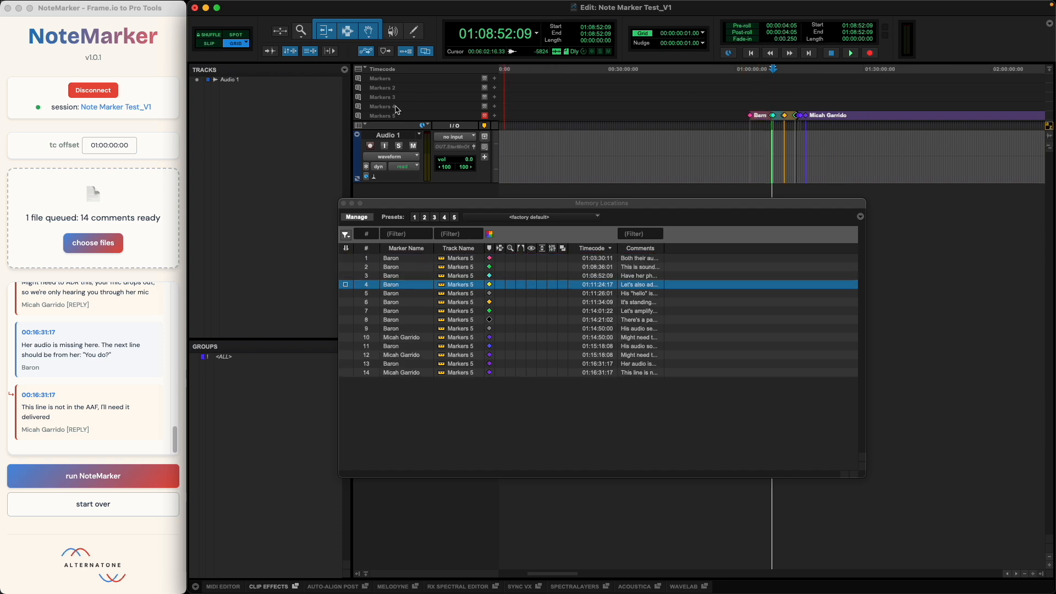
click(343, 203)
Reset NoteMarker and import the comments from TSP_R2_MG Mix_v2.txt
click(485, 107)
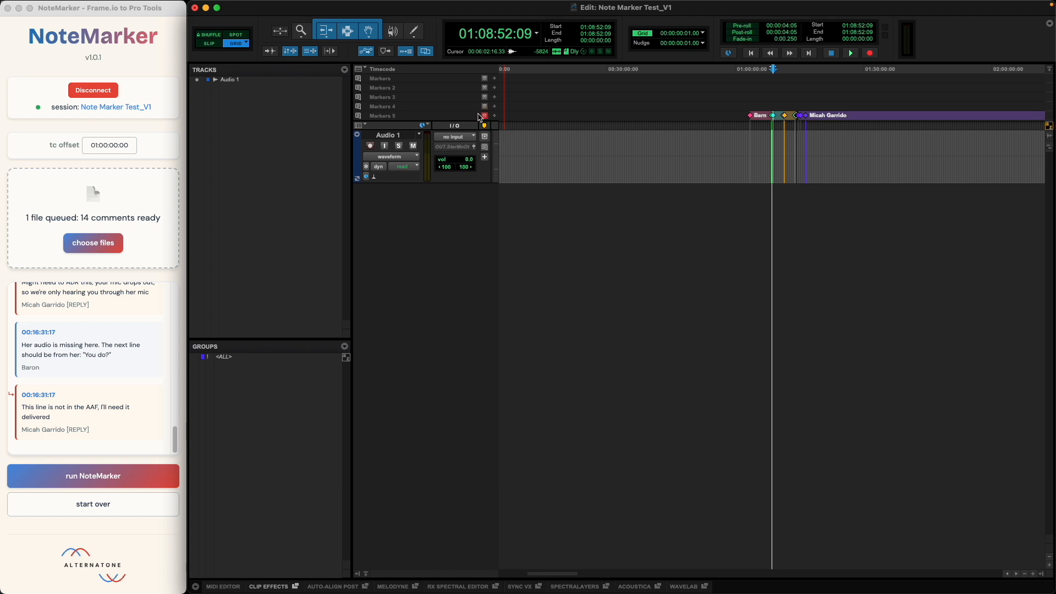
click(485, 106)
click(88, 505)
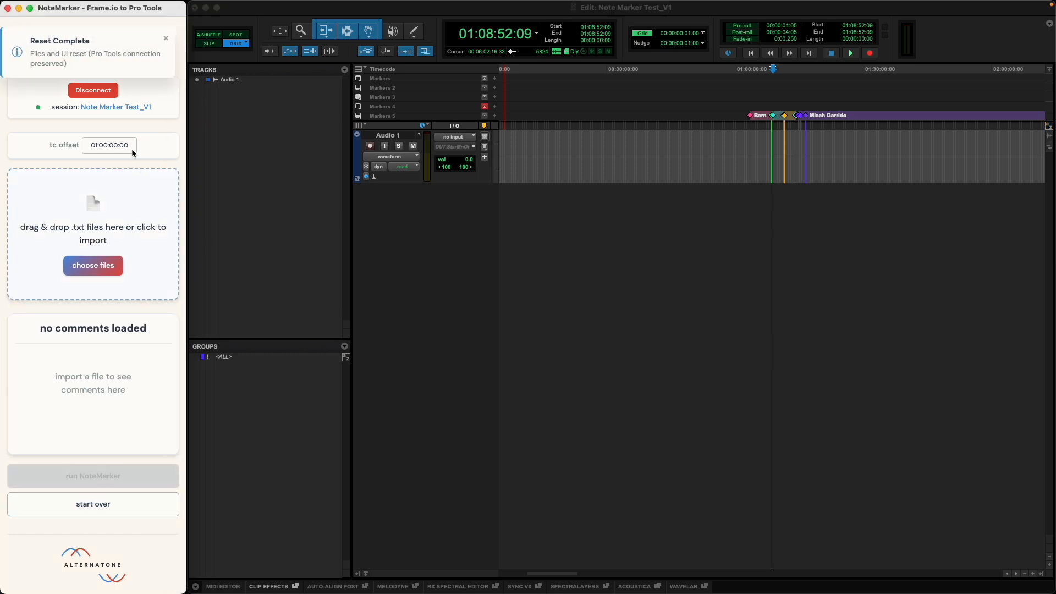
click(99, 243)
key(Up)
key(Up)
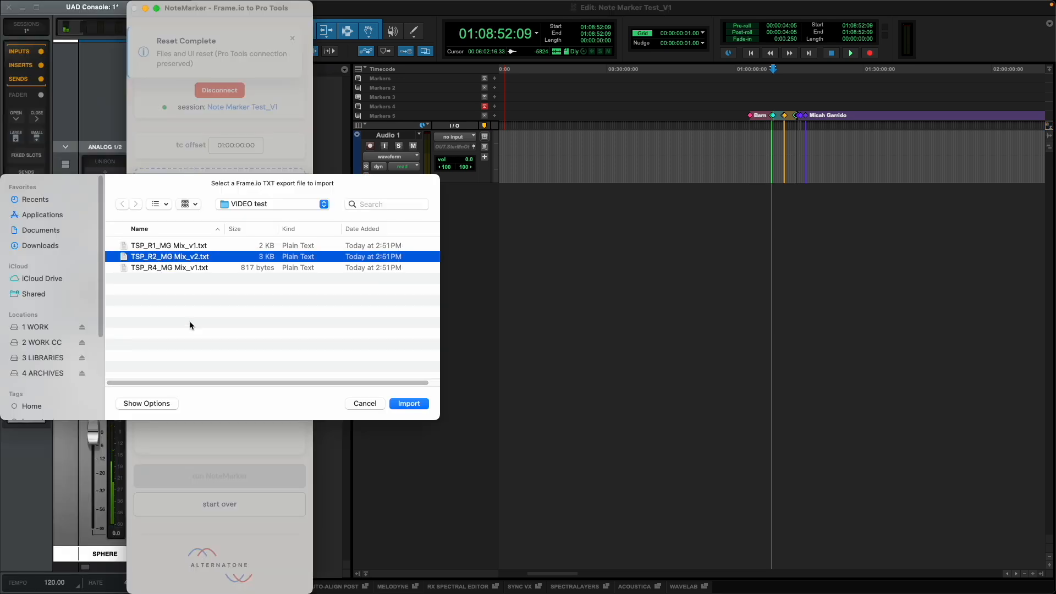
key(Return)
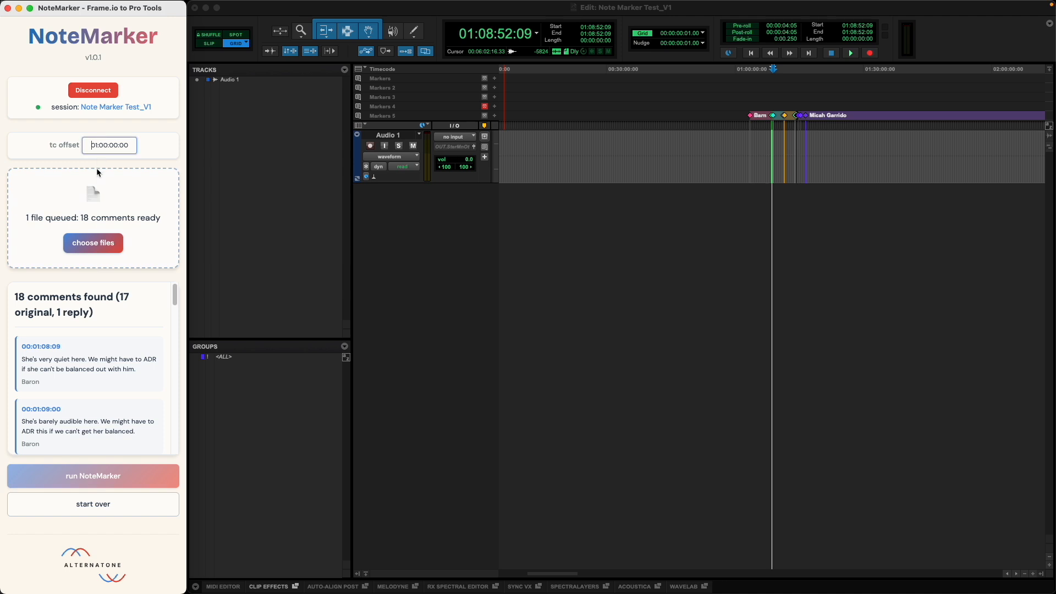
Set the timecode offset to 02:00:00:00 and run NoteMarker to create the second reel's markers on the Markers 5 ruler
text(02)
click(148, 295)
scroll(140, 380, down, 10)
scroll(138, 392, up, 9)
scroll(134, 400, up, 2)
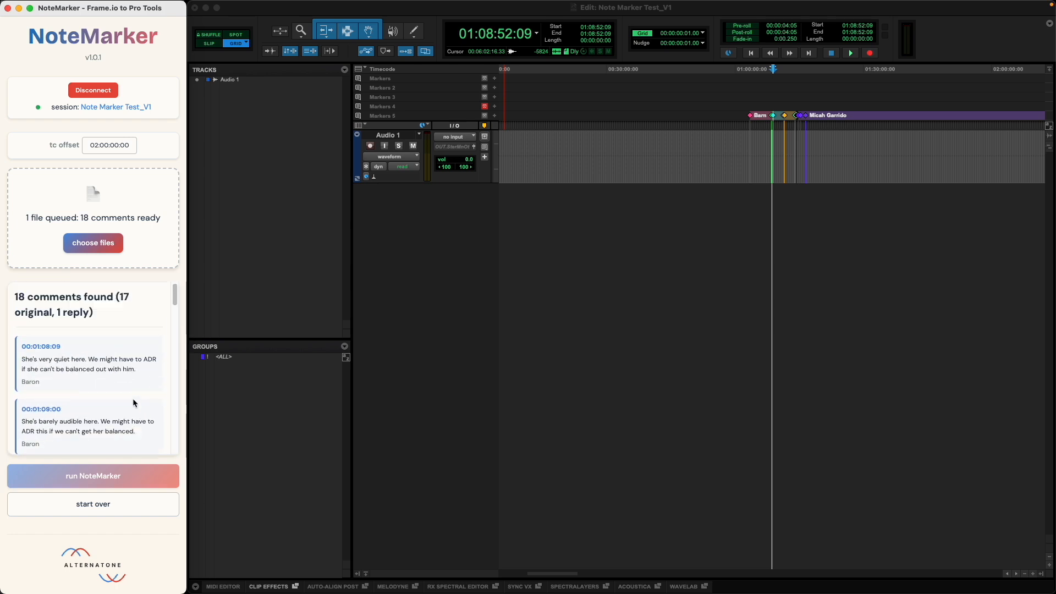
click(484, 118)
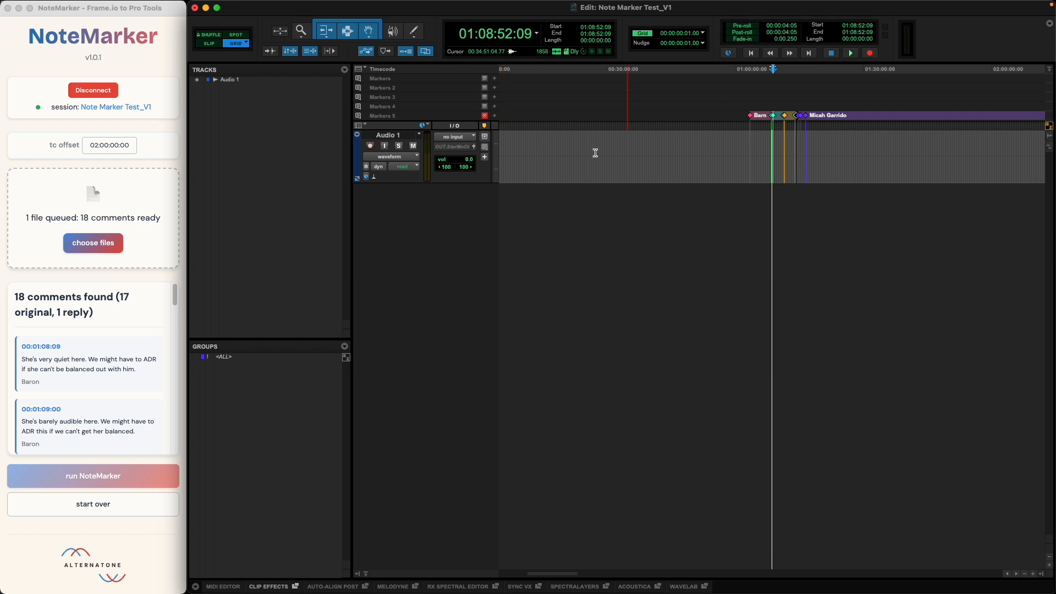
click(103, 473)
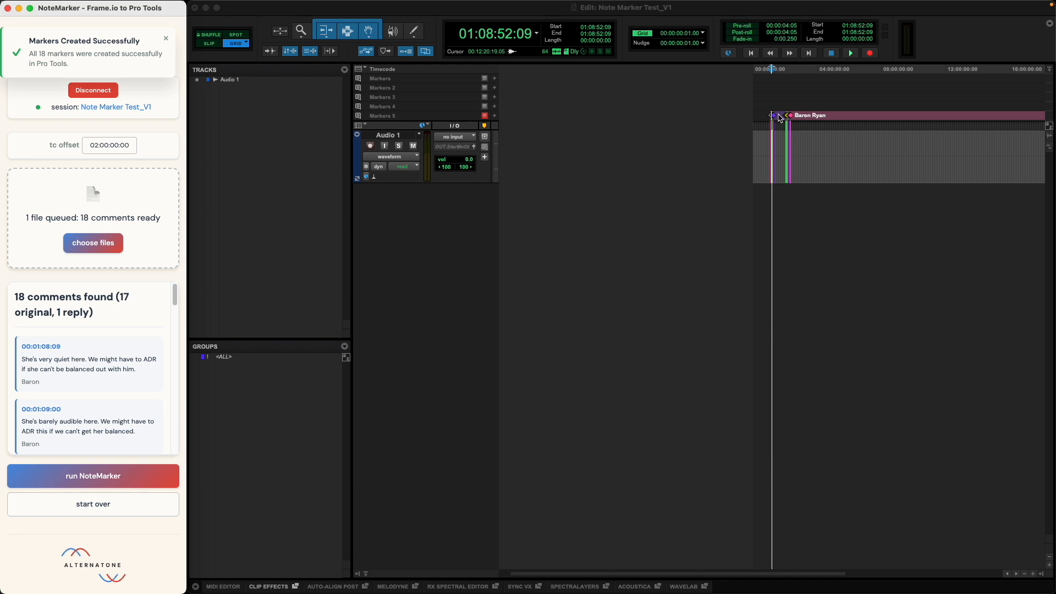
Move the Pro Tools playhead to 02:00:00:00 to check where the second reel's markers begin
click(810, 368)
key(KP_Multiply)
text(02:00:00:00)
key(KP_Enter)
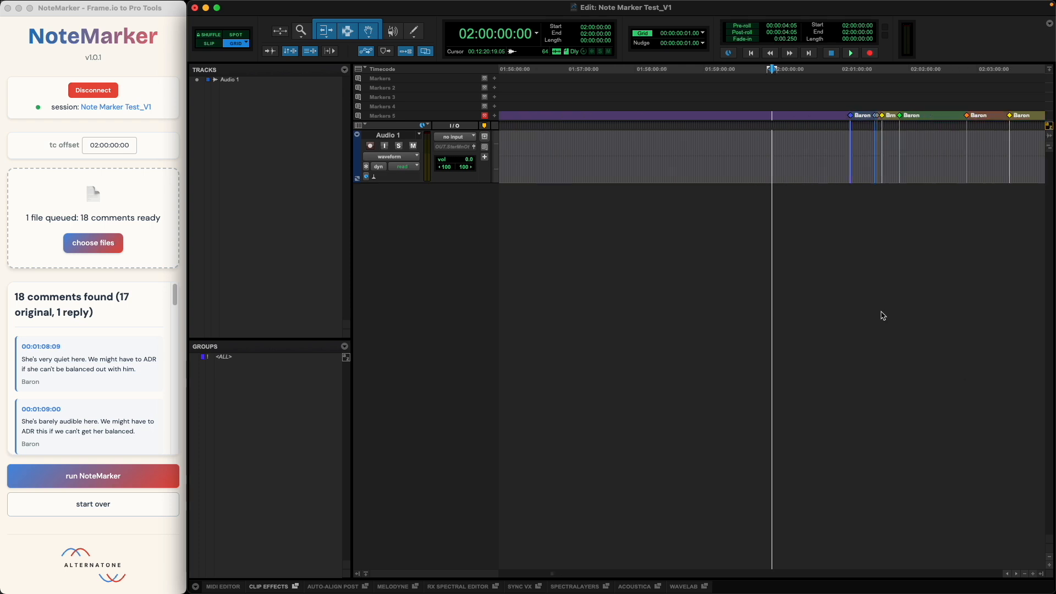
Go to the last marker at the session end and check both reels' marker groups across the timeline
click(847, 168)
key(alt+Return)
key(r)
key(r)
key(r)
key(r)
key(r)
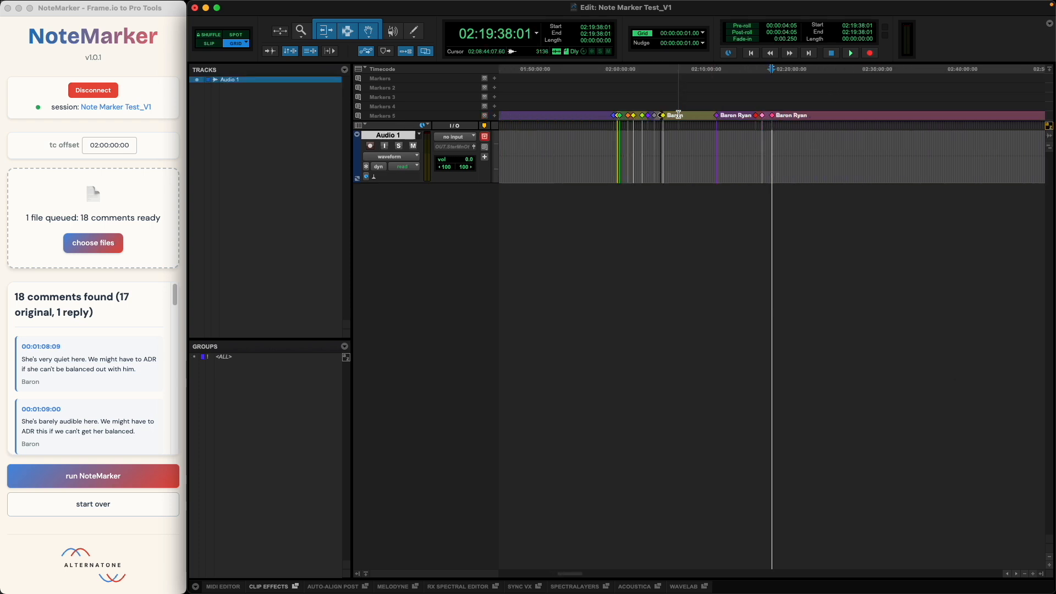
key(r)
key(r)
key(r)
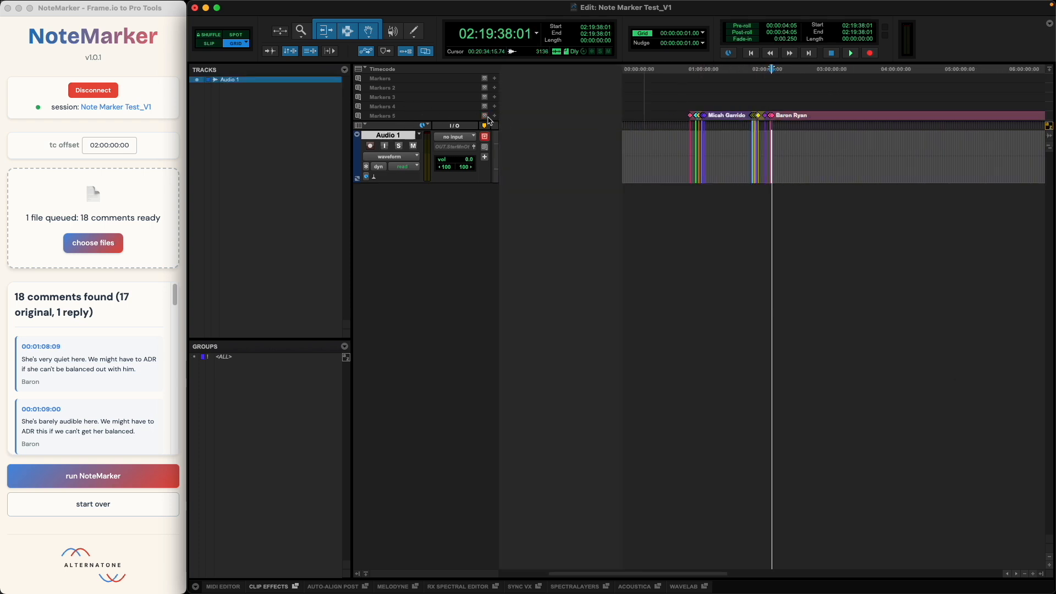
Reset NoteMarker, make Markers 2 the target ruler and import TSP_R4_MG Mix_v1.txt
click(99, 508)
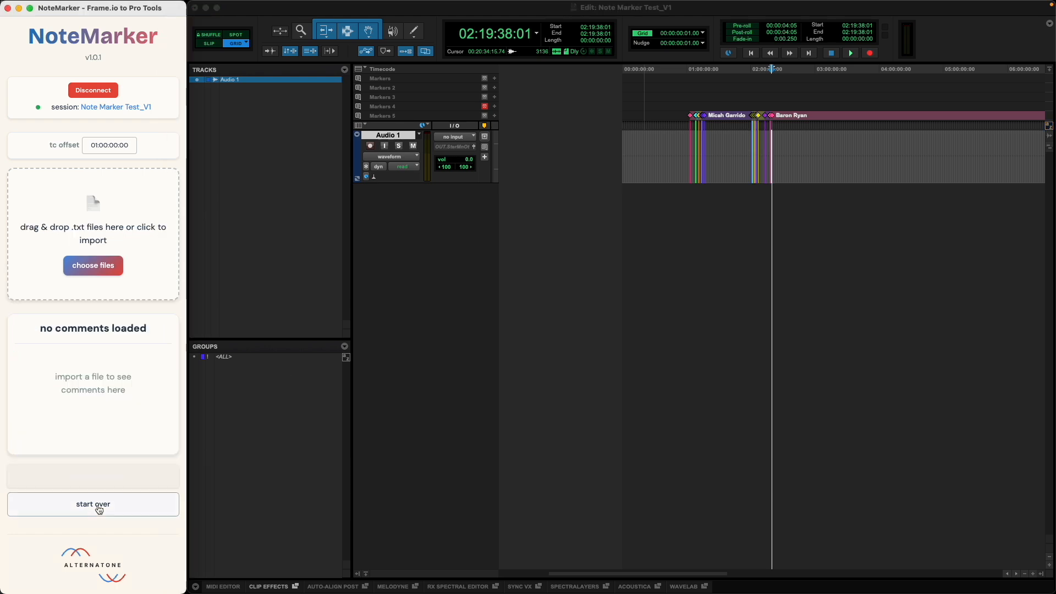
click(485, 117)
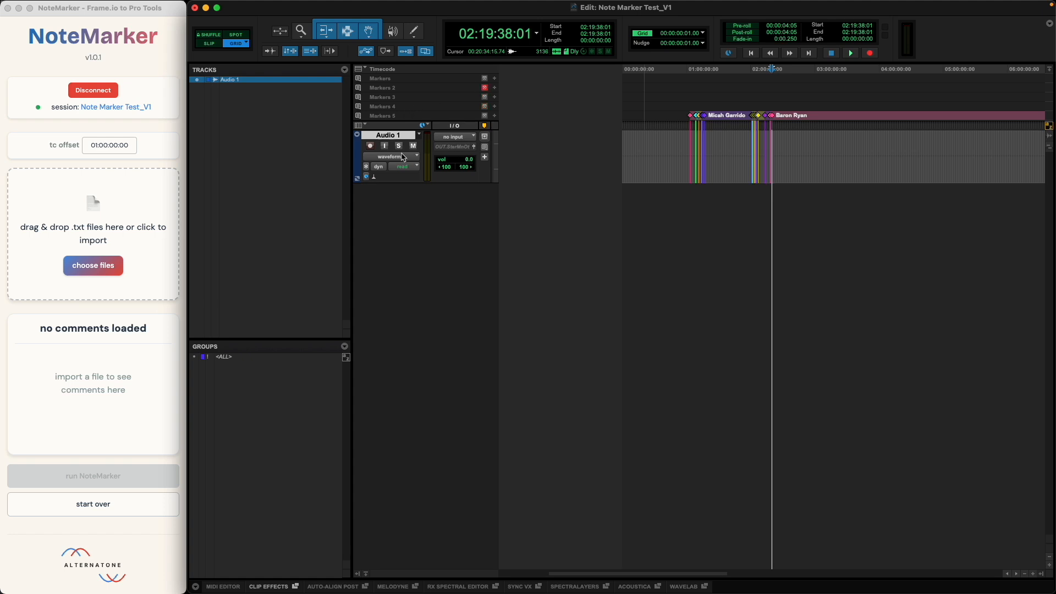
click(100, 272)
click(101, 272)
click(198, 268)
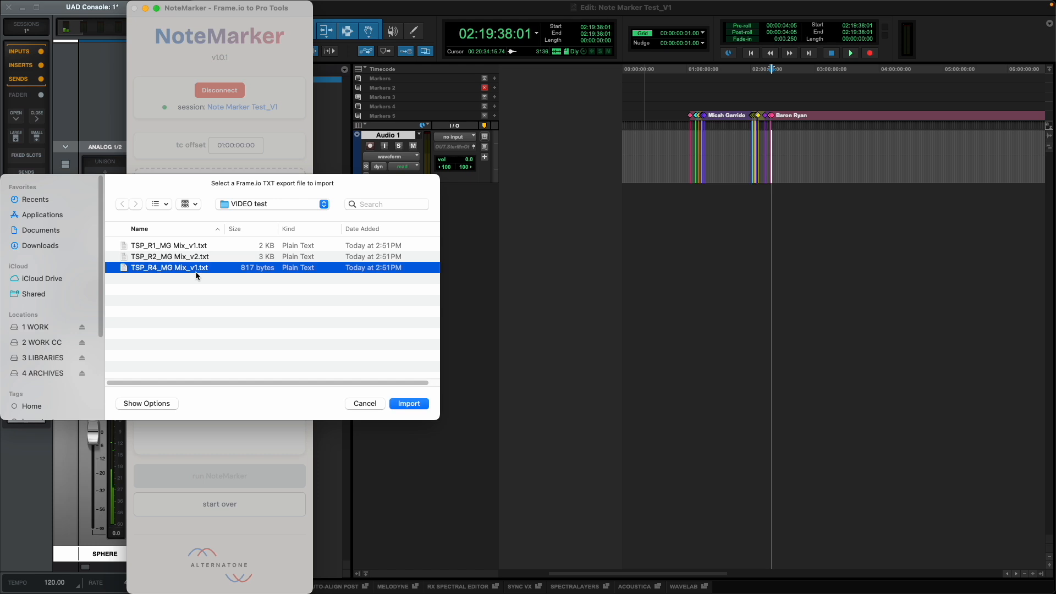
double_click(196, 272)
Skim the imported TSP_R4 comments and run NoteMarker to create their markers on the Markers 2 ruler
scroll(82, 323, down, 2)
scroll(83, 329, down, 5)
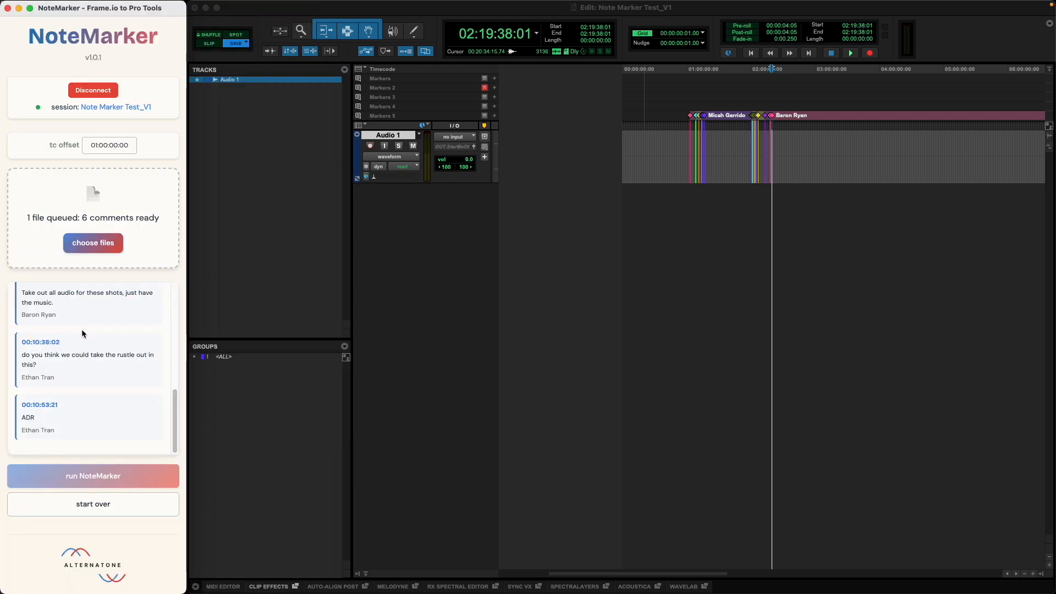
scroll(130, 358, up, 8)
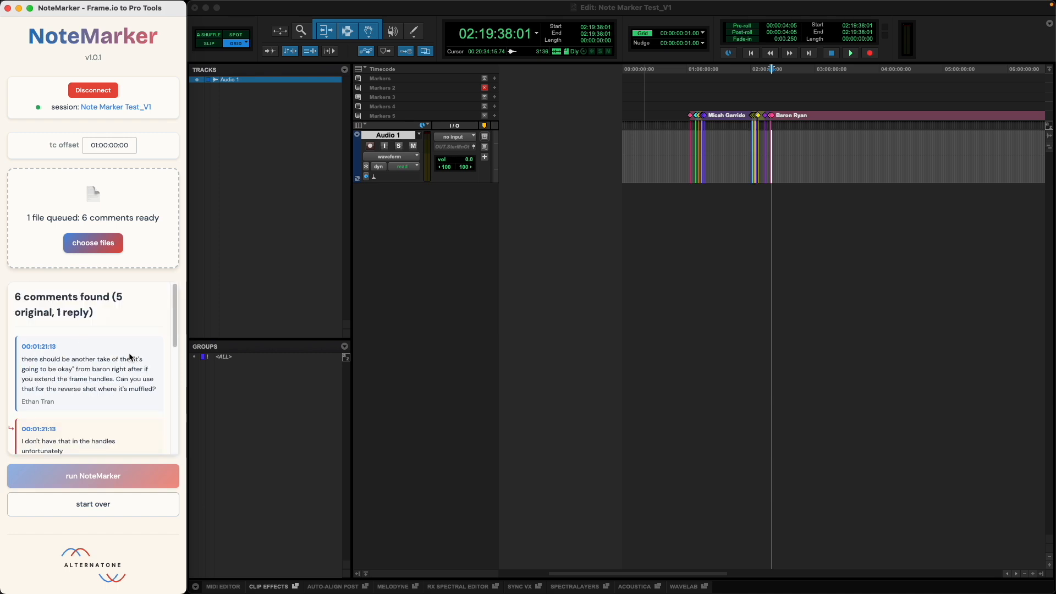
click(114, 487)
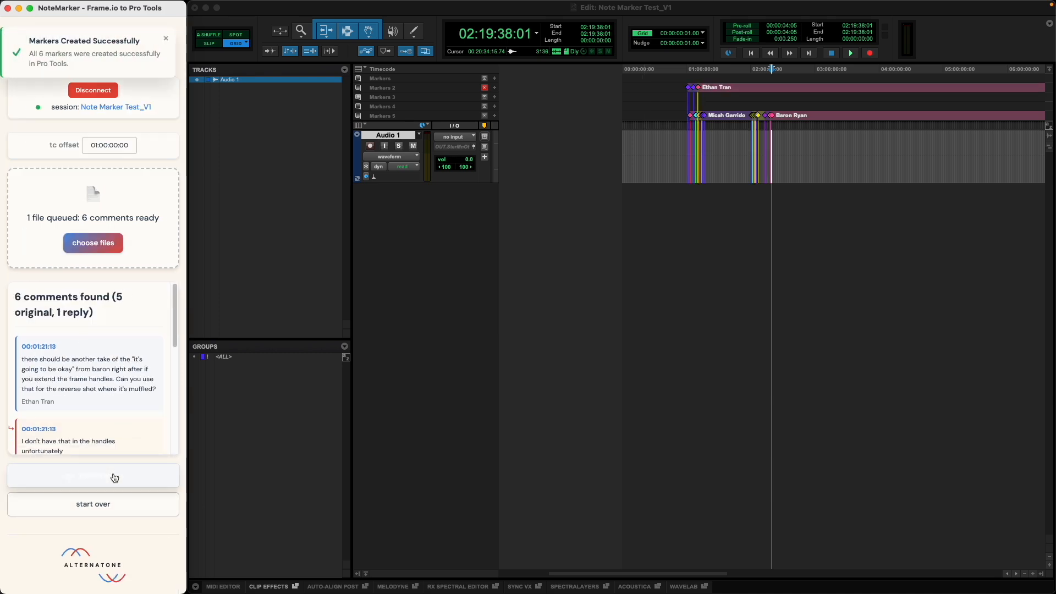
Select the new markers on the Markers 2 ruler and delete them
click(89, 149)
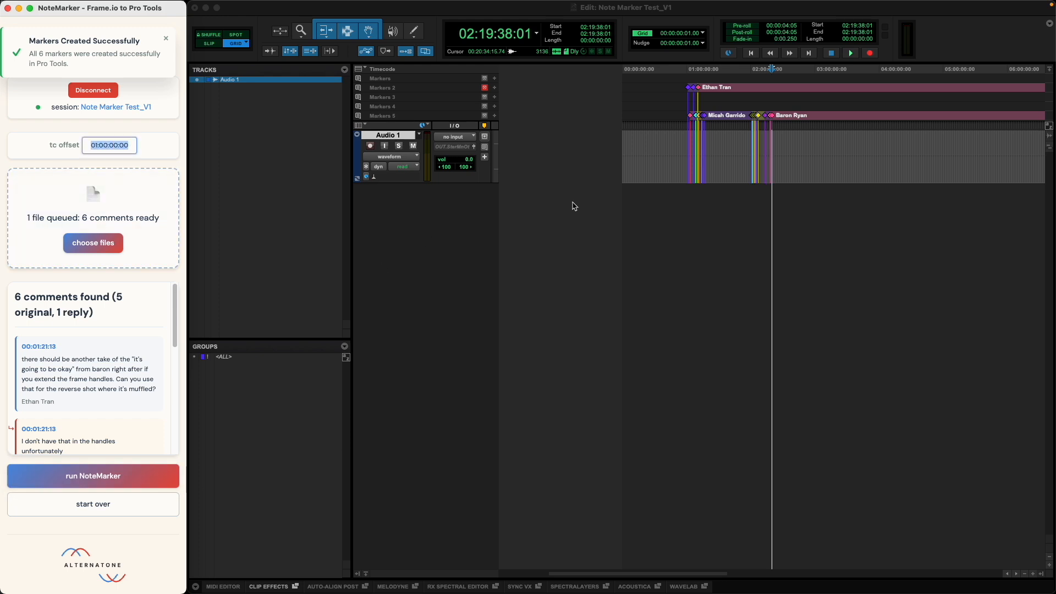
click(677, 89)
key(Tab)
drag(702, 89, 684, 80)
key(Delete)
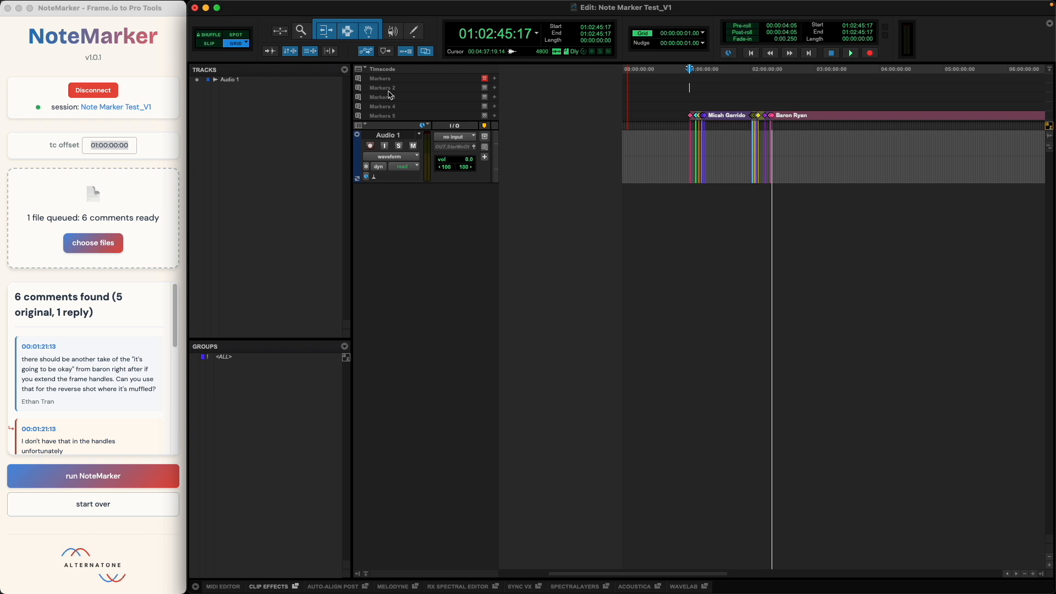
Rename the first marker ruler as ADR FLAGS and the Markers 2 ruler as FOLEY SPOTS
click(485, 88)
click(484, 97)
click(484, 115)
double_click(419, 80)
text(ADR FLAGS)
key(Return)
double_click(374, 89)
text(FOLEY SPOTS)
key(Return)
click(695, 99)
click(706, 98)
click(819, 134)
click(712, 81)
click(755, 78)
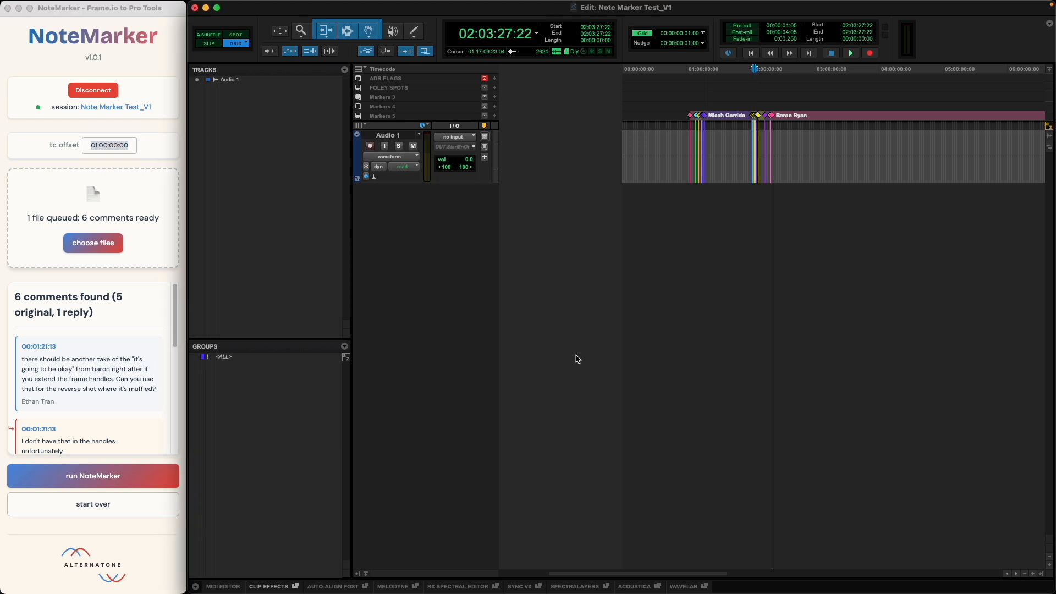
scroll(84, 360, down, 10)
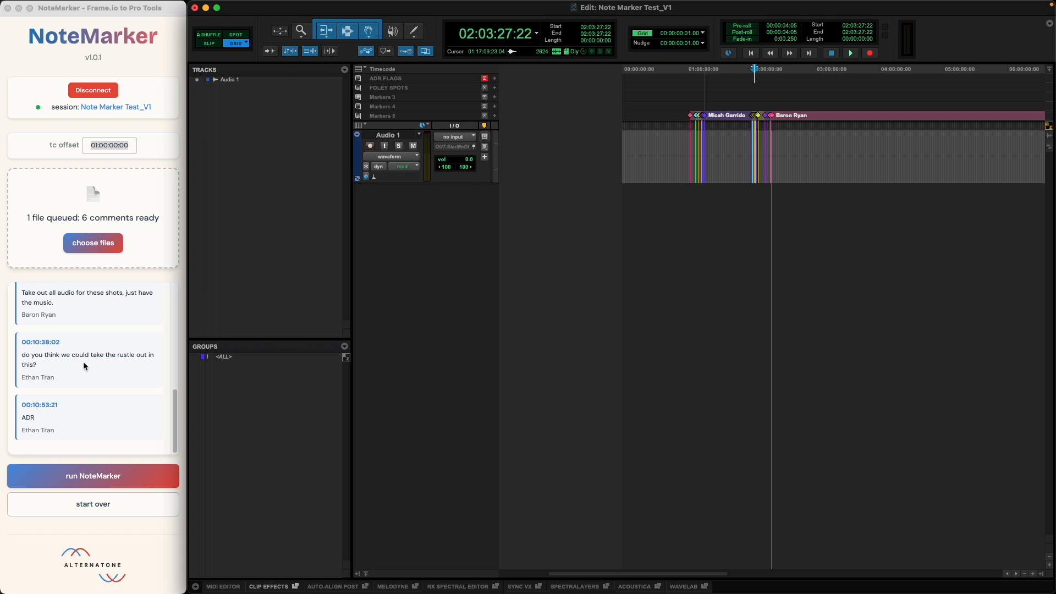
click(190, 312)
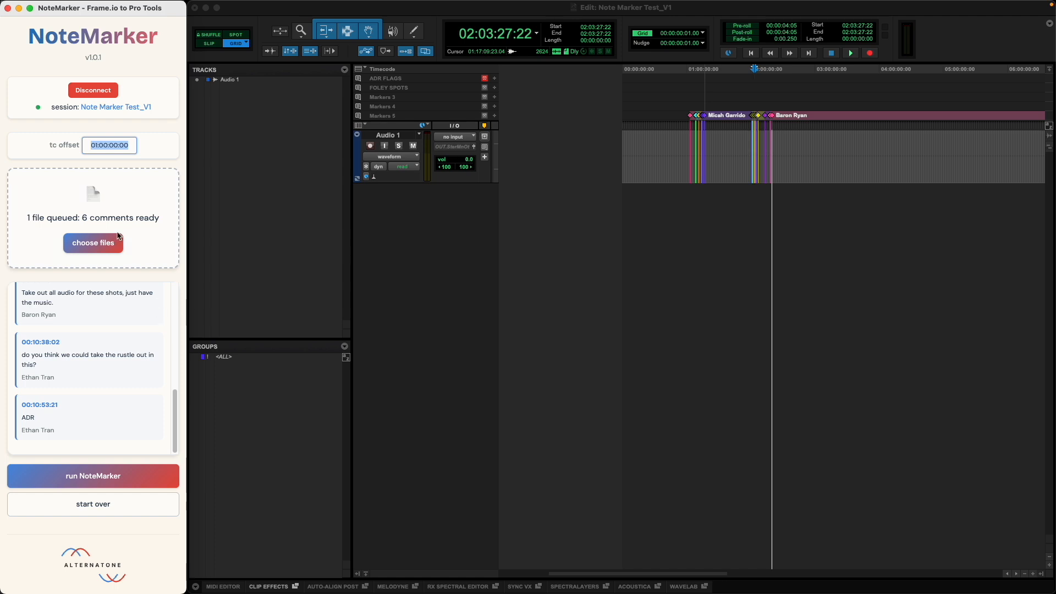
click(142, 157)
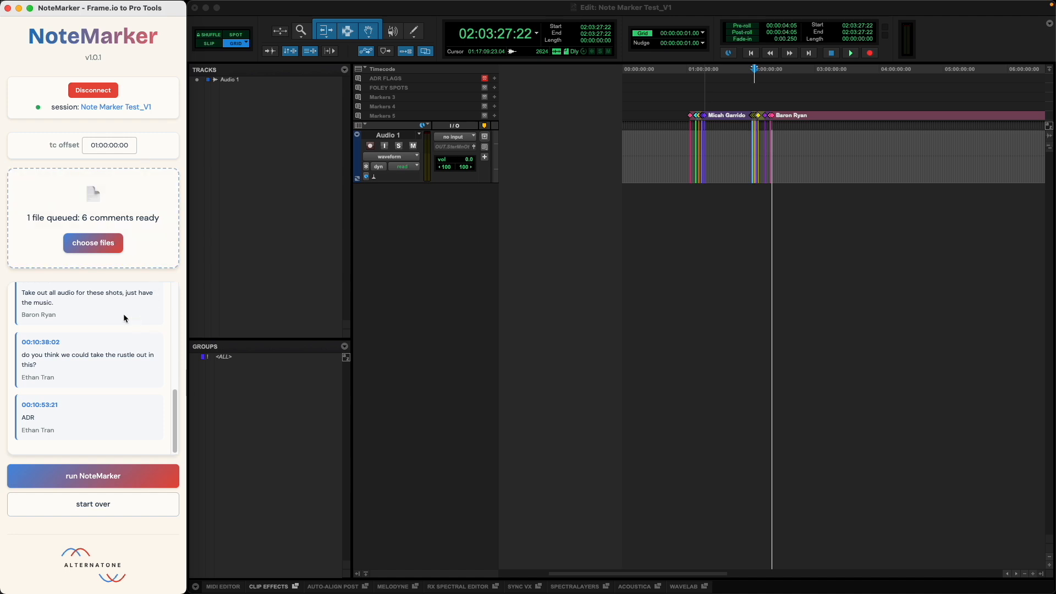
click(535, 339)
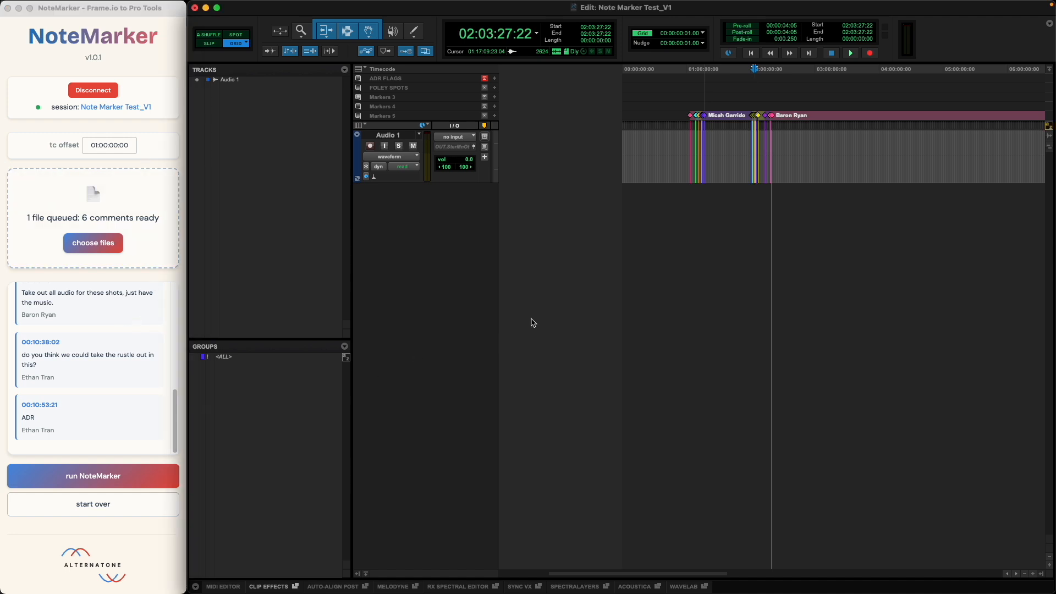
Switch to Google Chrome from the Applications folder, load alternatone.com and look over its home page
key(super+Tab)
key(super+Tab)
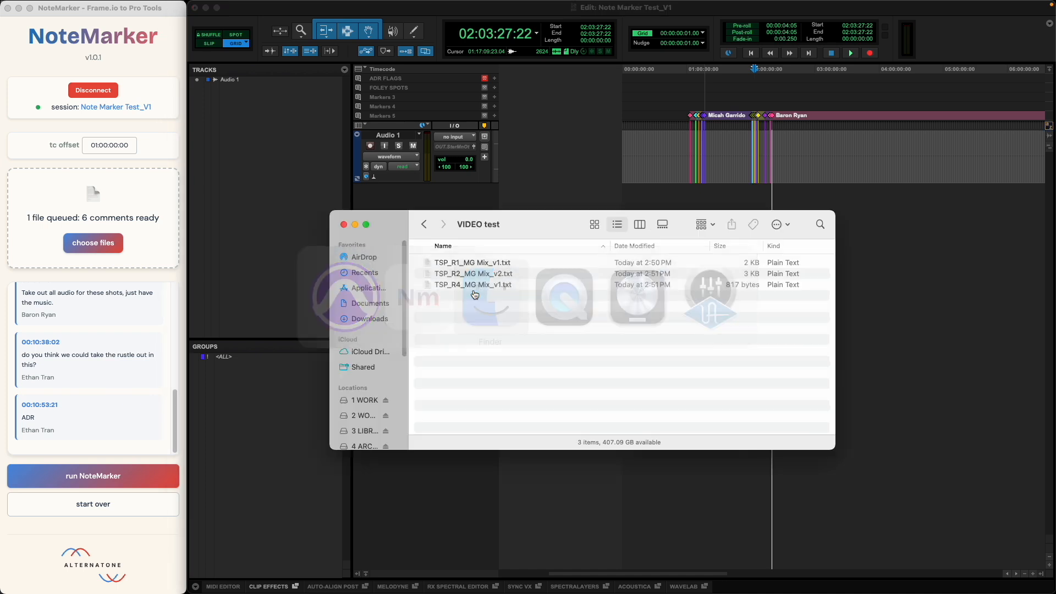
key(g)
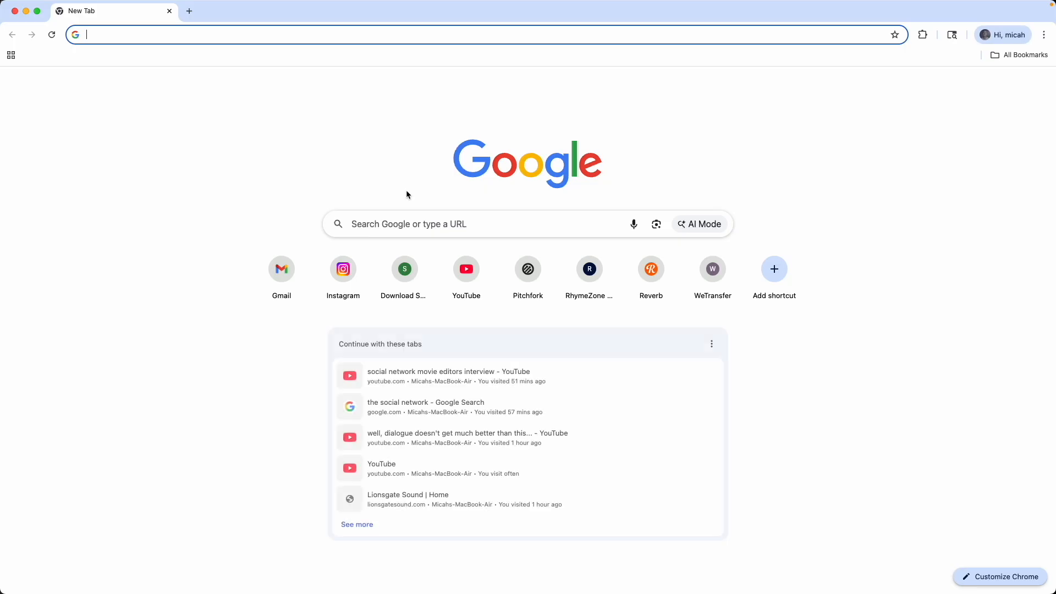
text(alternatone.com)
key(Return)
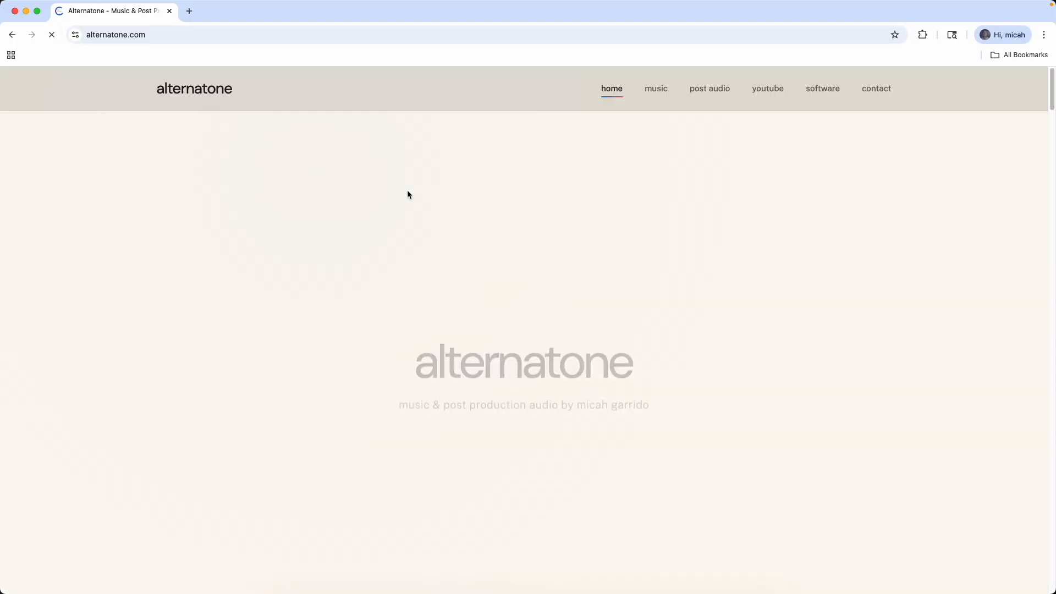
scroll(403, 275, down, 15)
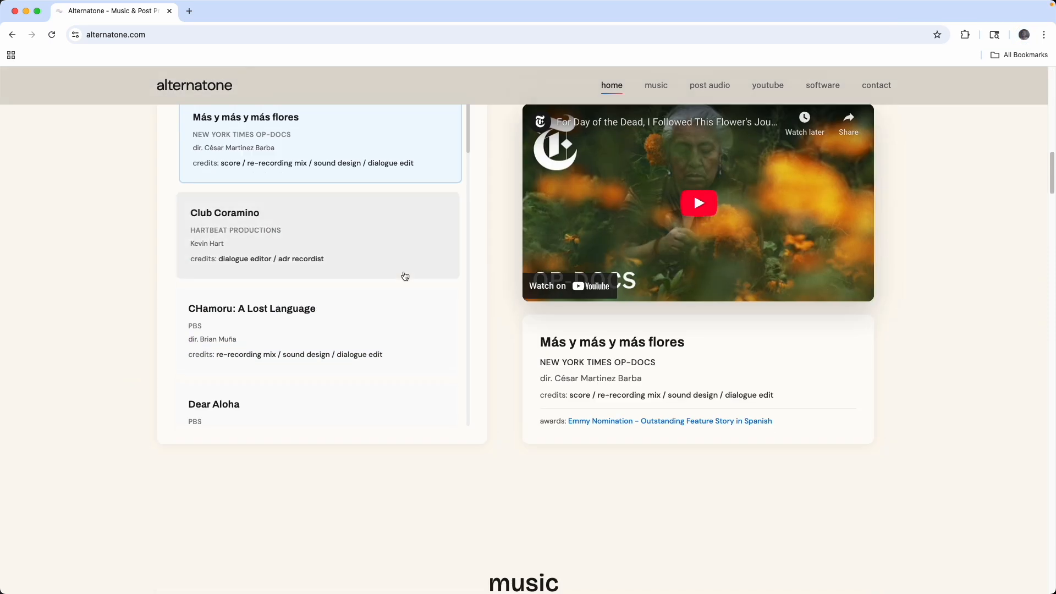
scroll(404, 276, up, 5)
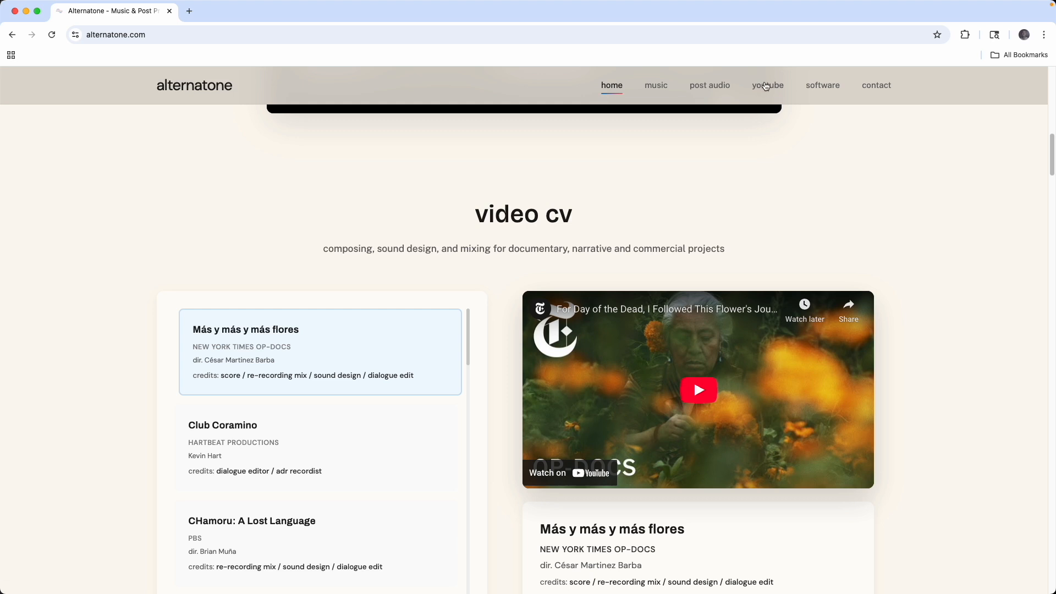
Start the NoteMarker download from the site's software section, check the proposed file name in the save dialog, and cancel the save
click(814, 87)
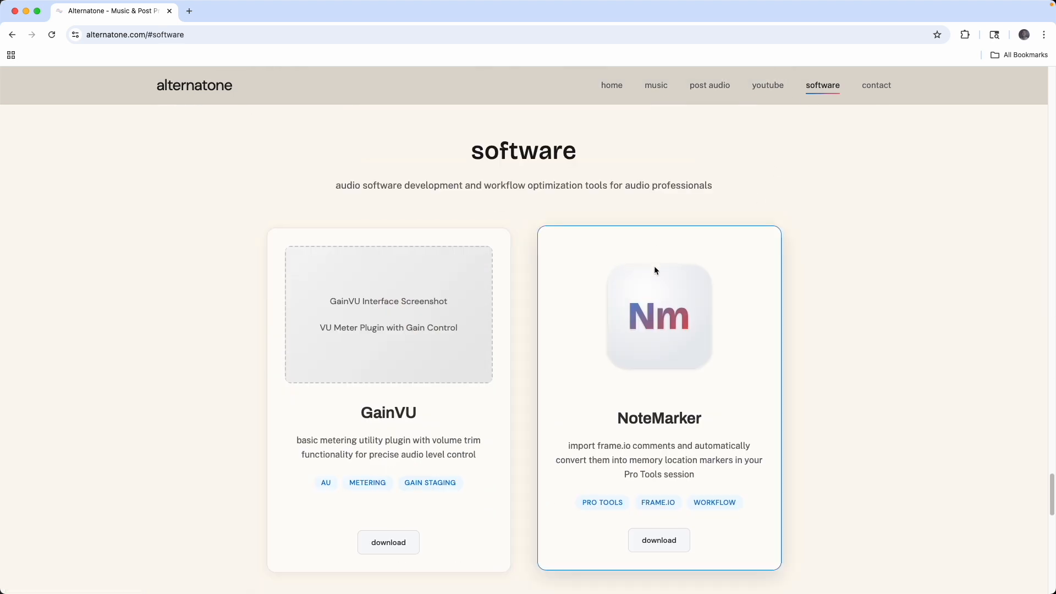
scroll(655, 330, down, 1)
click(657, 502)
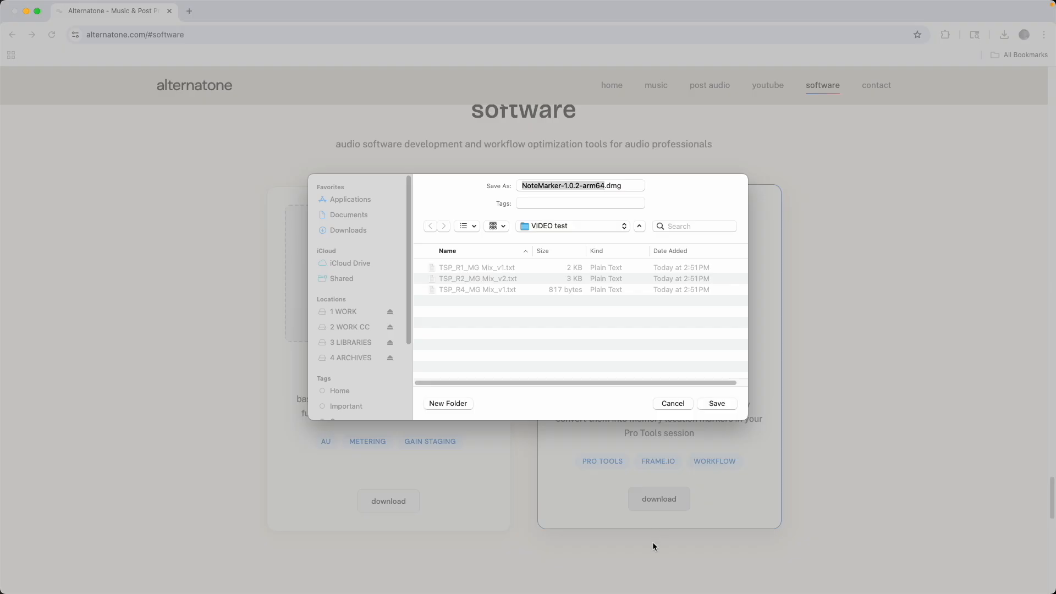
mouse_move(580, 190)
mouse_down()
mouse_move(556, 192)
mouse_move(586, 192)
mouse_up()
click(538, 184)
click(601, 185)
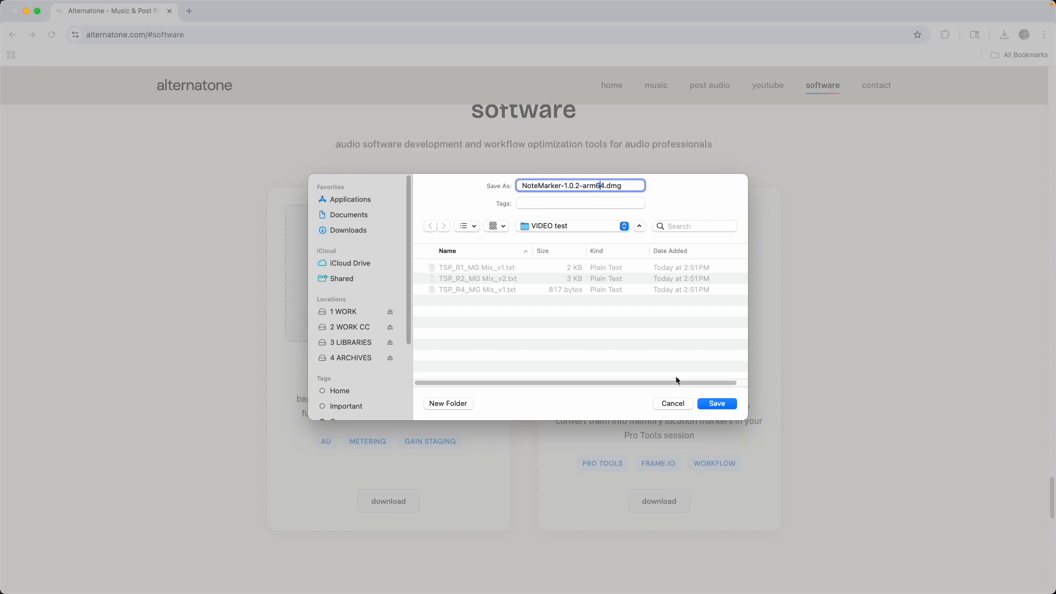
click(672, 403)
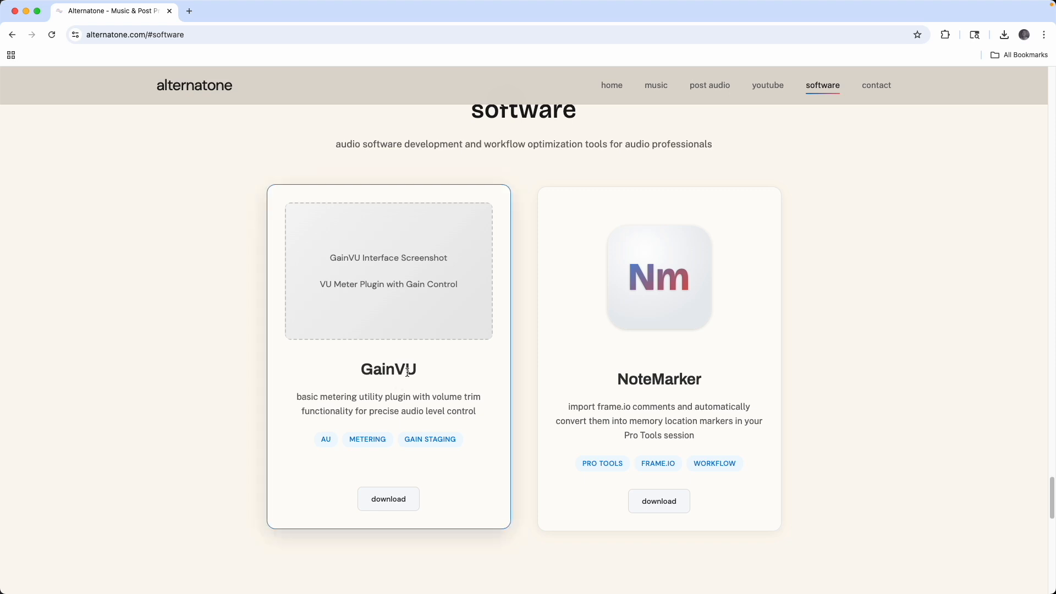
scroll(408, 372, up, 1)
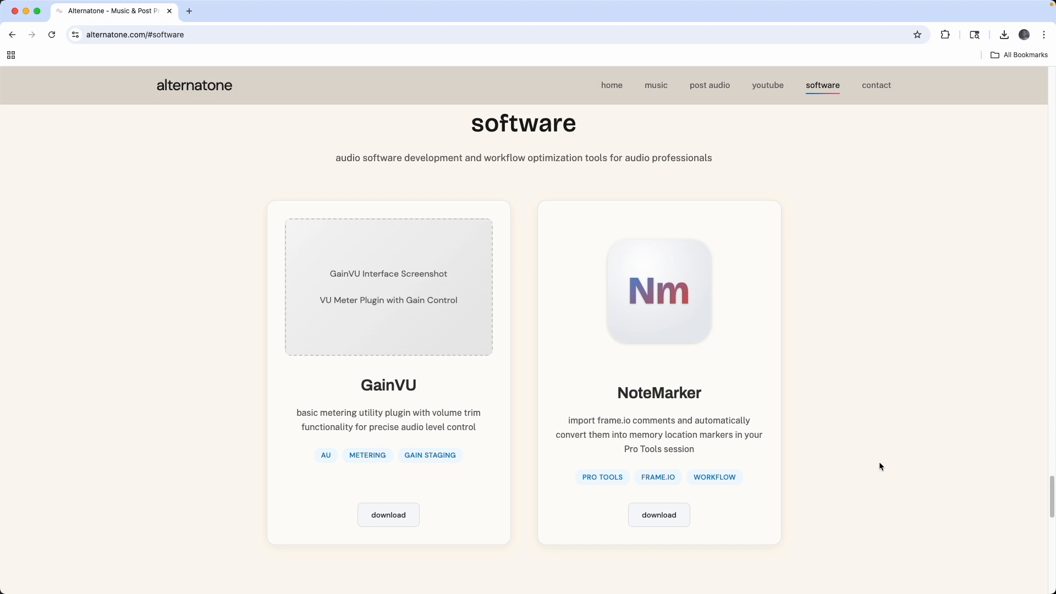
Browse the site's post audio, music and youtube sections for the listed credits, compositions and videos, and head back to home
click(708, 88)
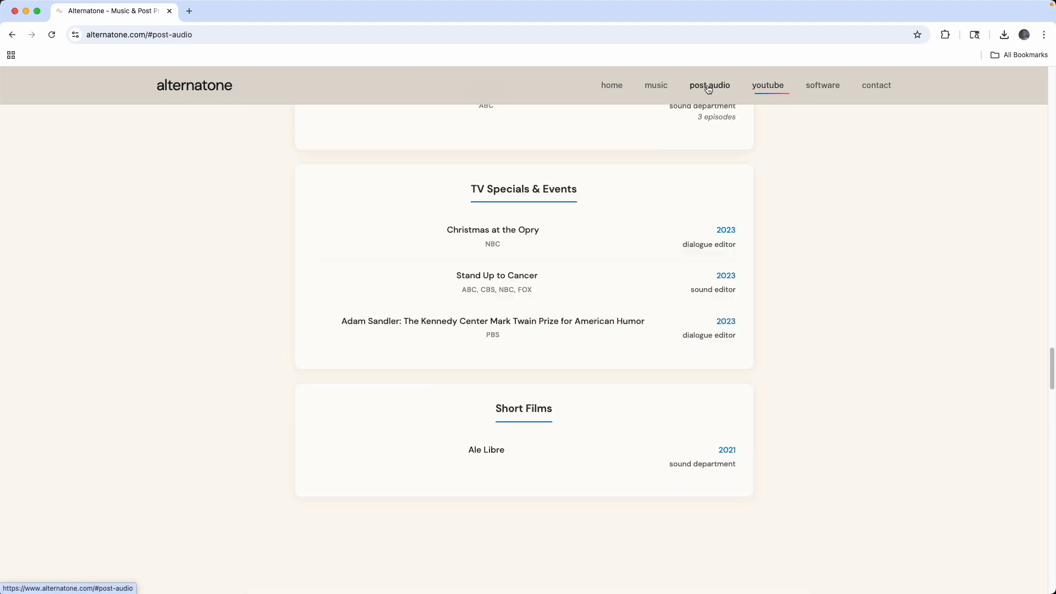
scroll(708, 138, up, 1)
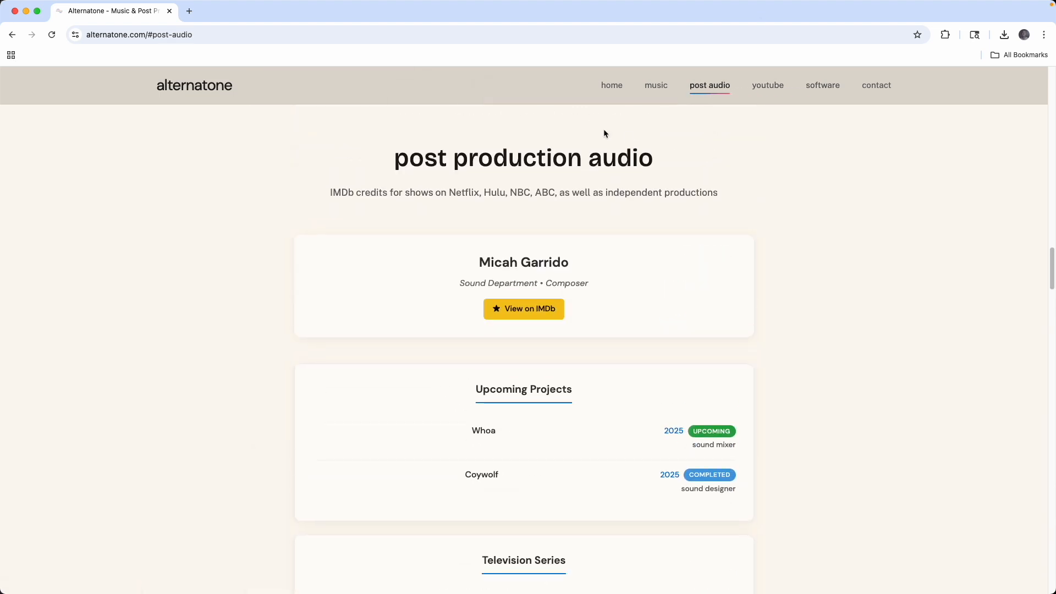
scroll(604, 130, down, 1)
click(649, 91)
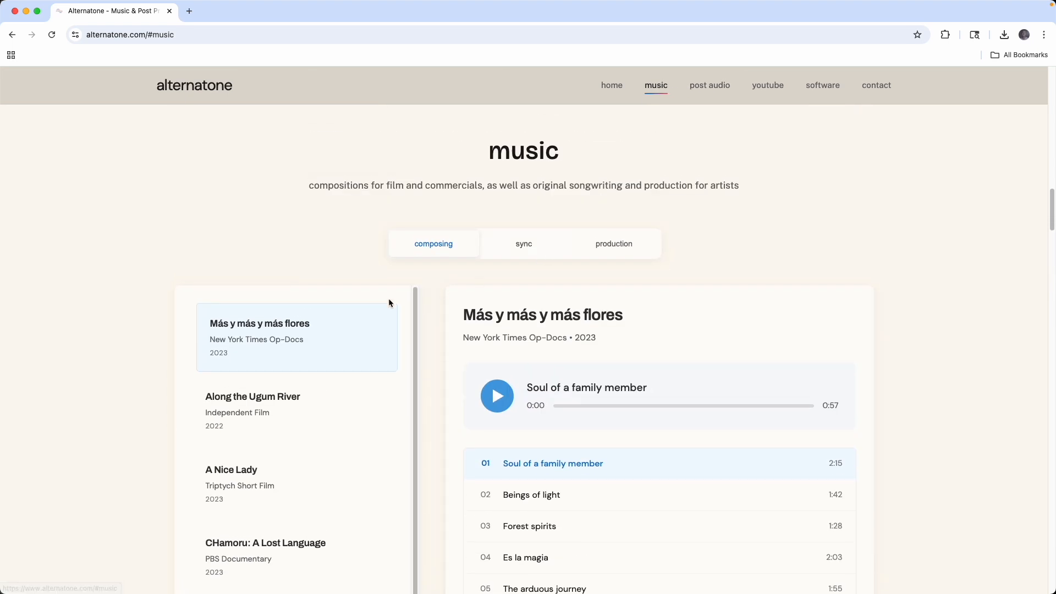
click(767, 87)
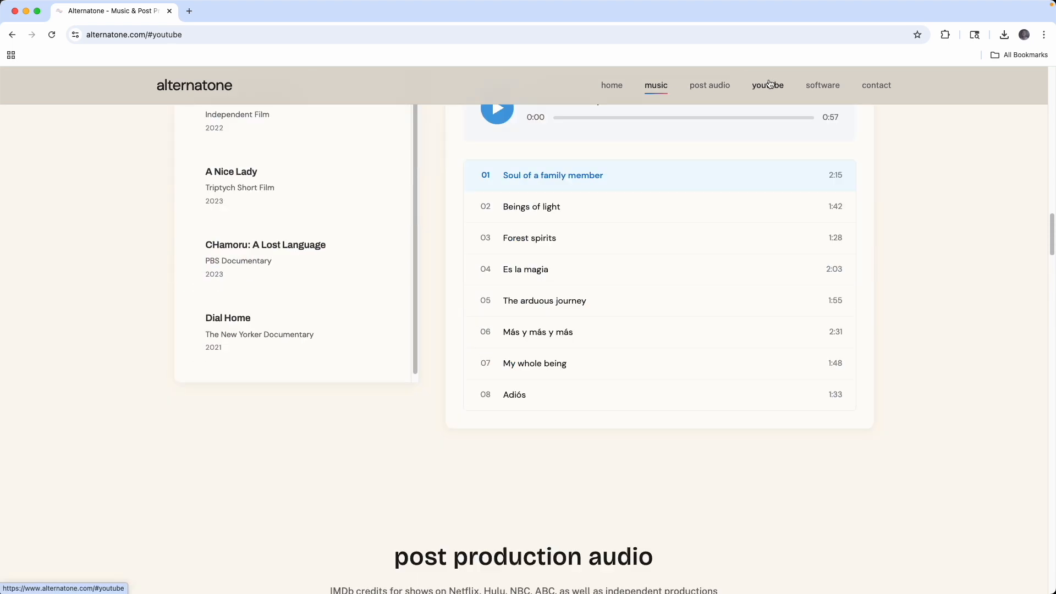
scroll(558, 330, down, 3)
scroll(540, 280, up, 15)
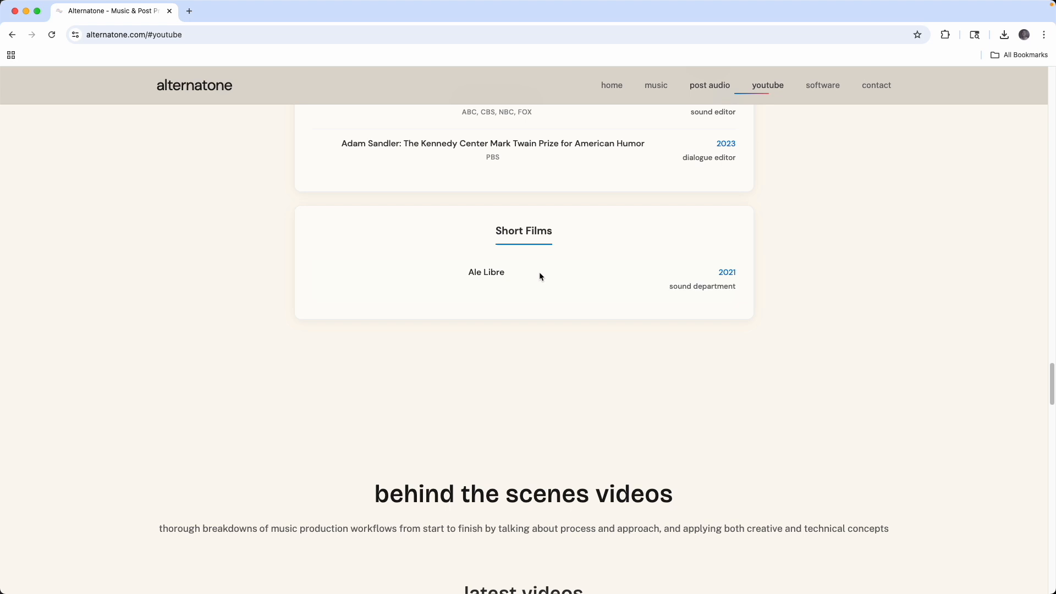
click(612, 87)
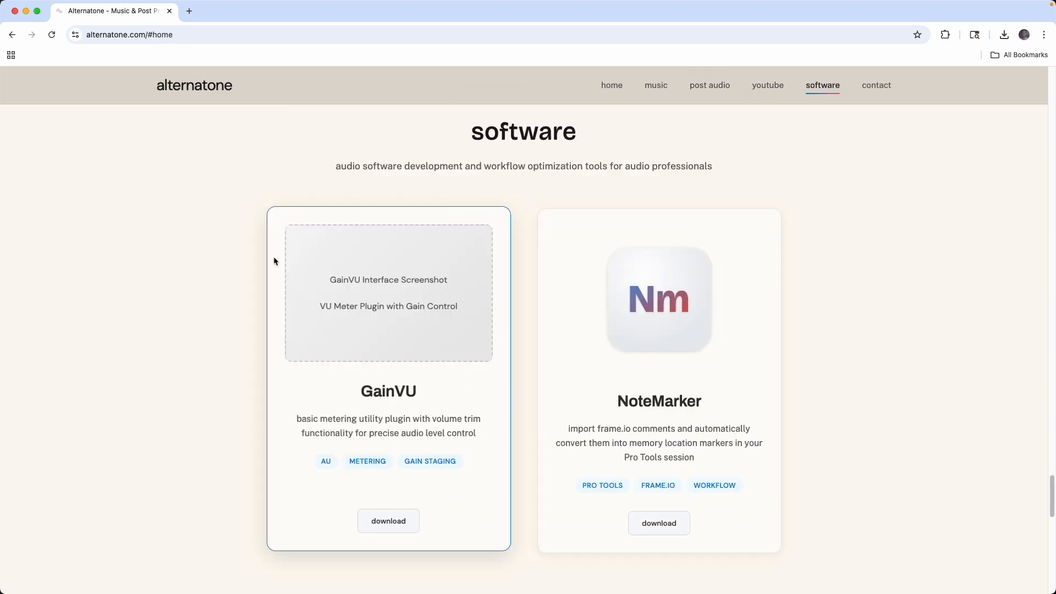